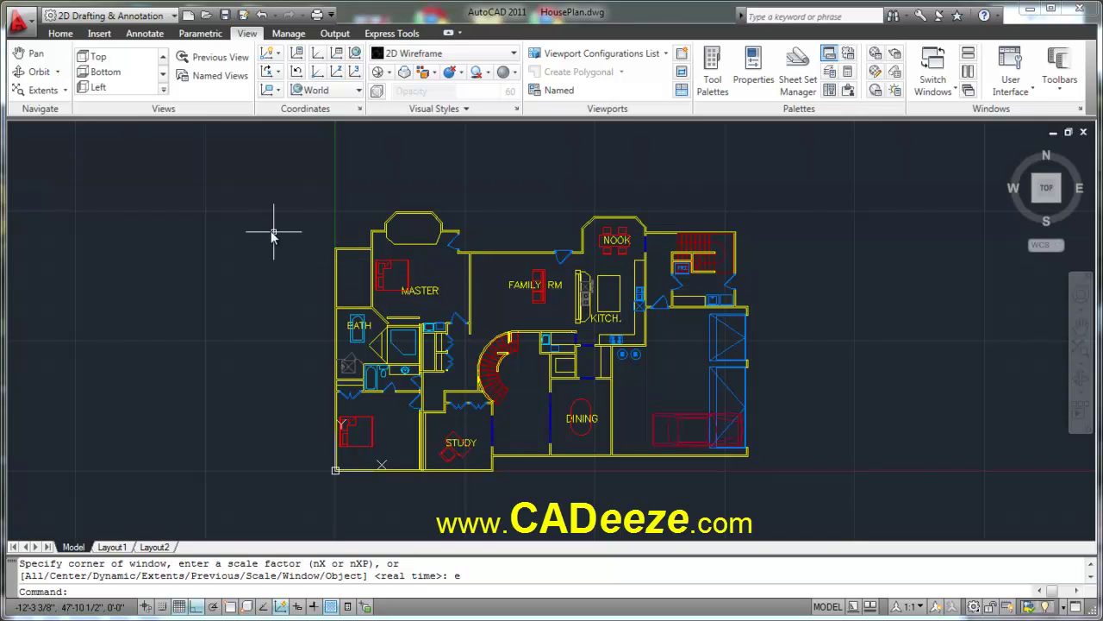
click(57, 35)
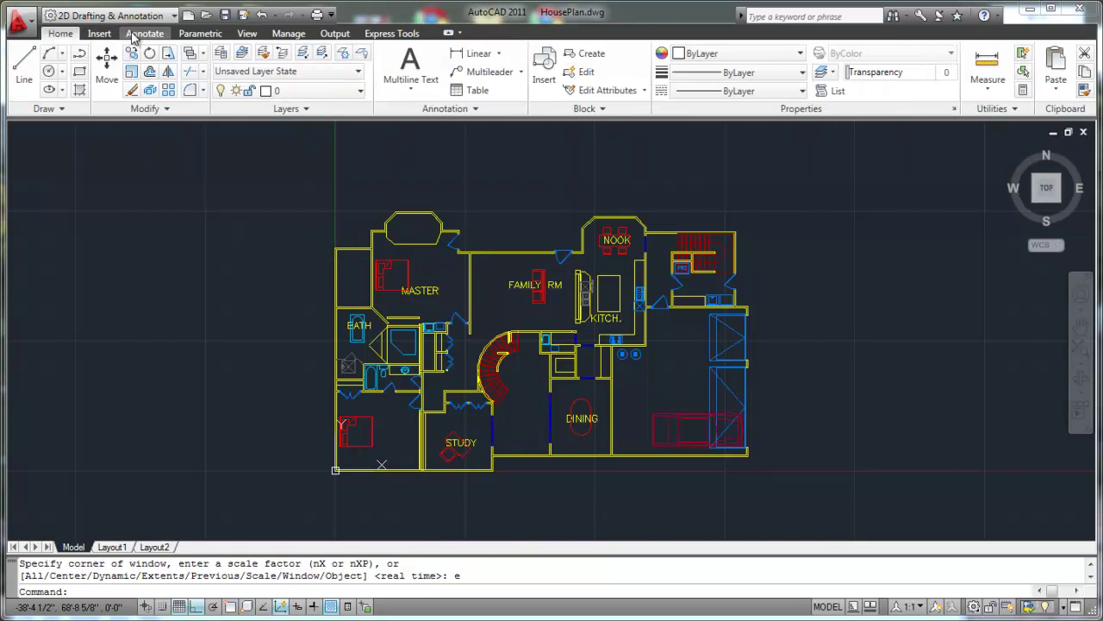
click(253, 36)
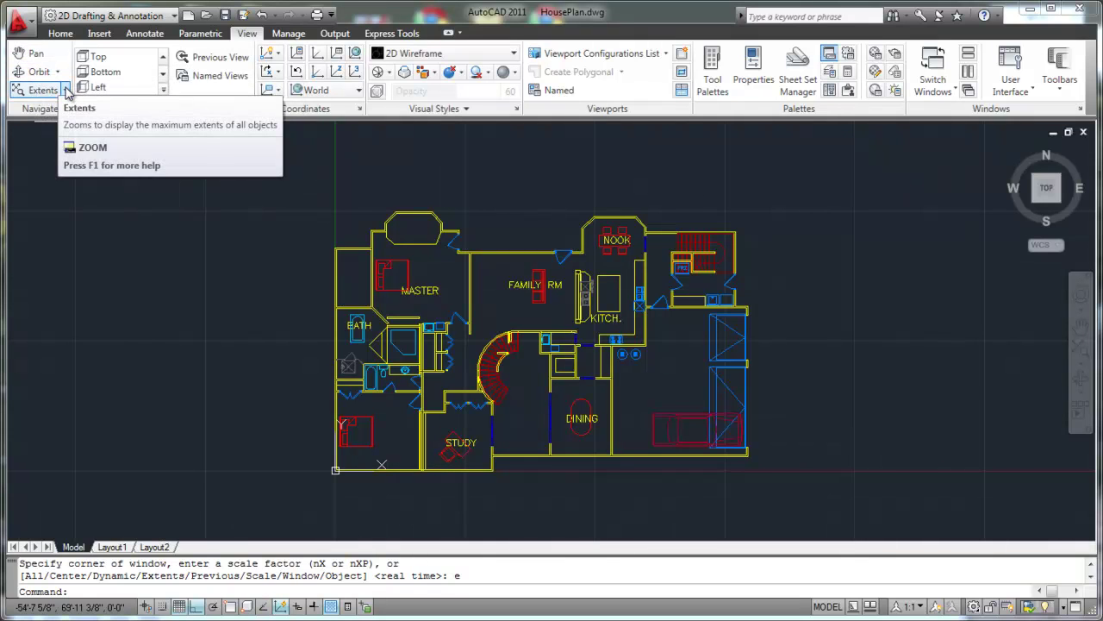
click(67, 90)
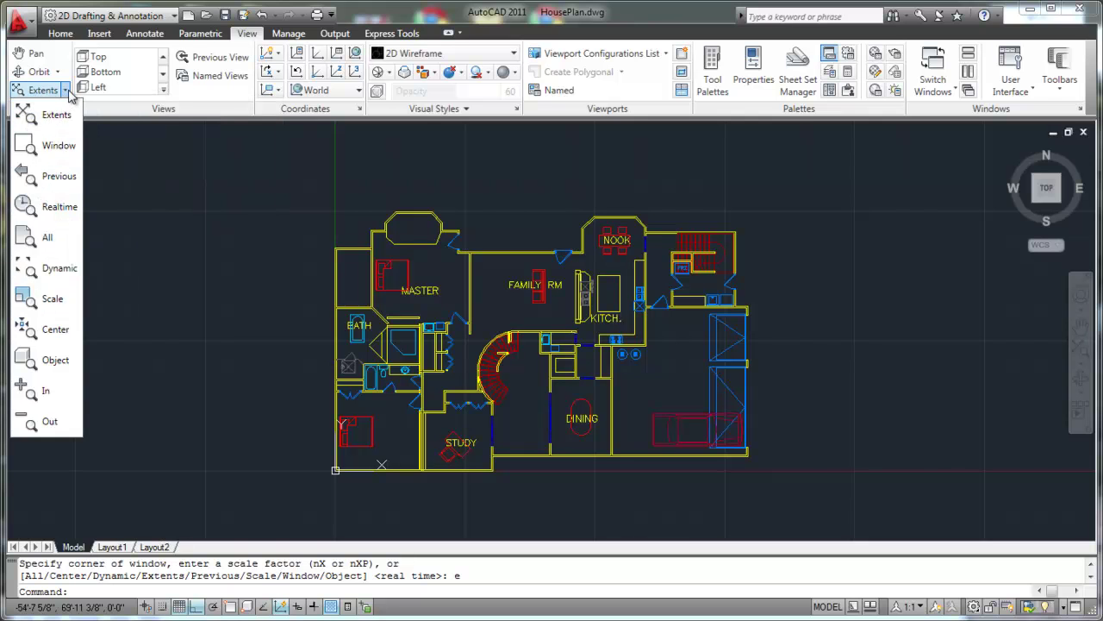
key(Escape)
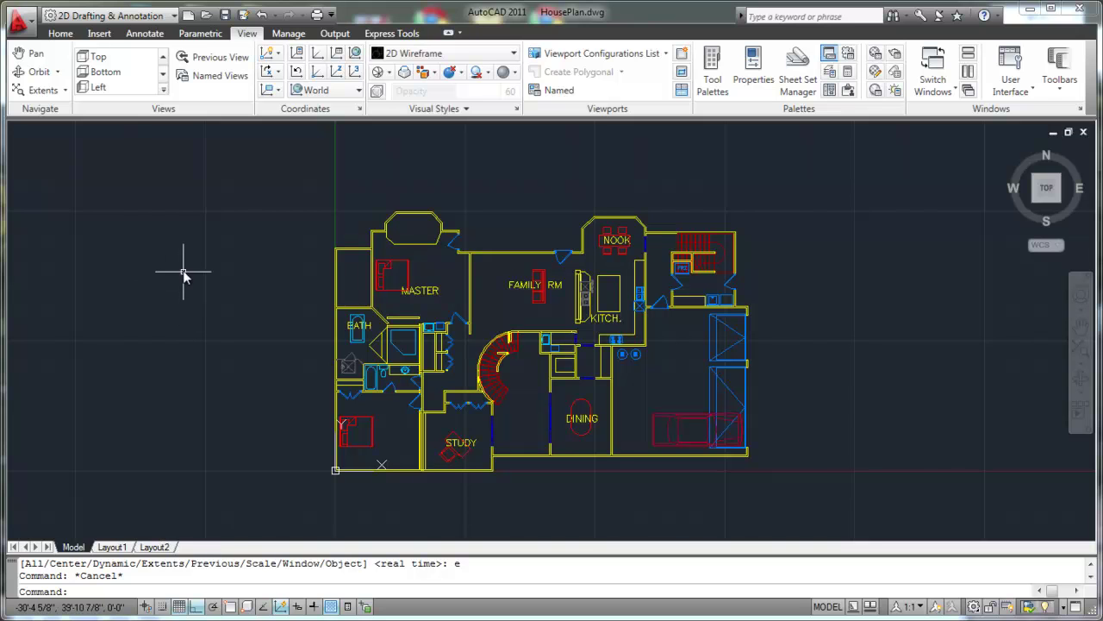
click(66, 91)
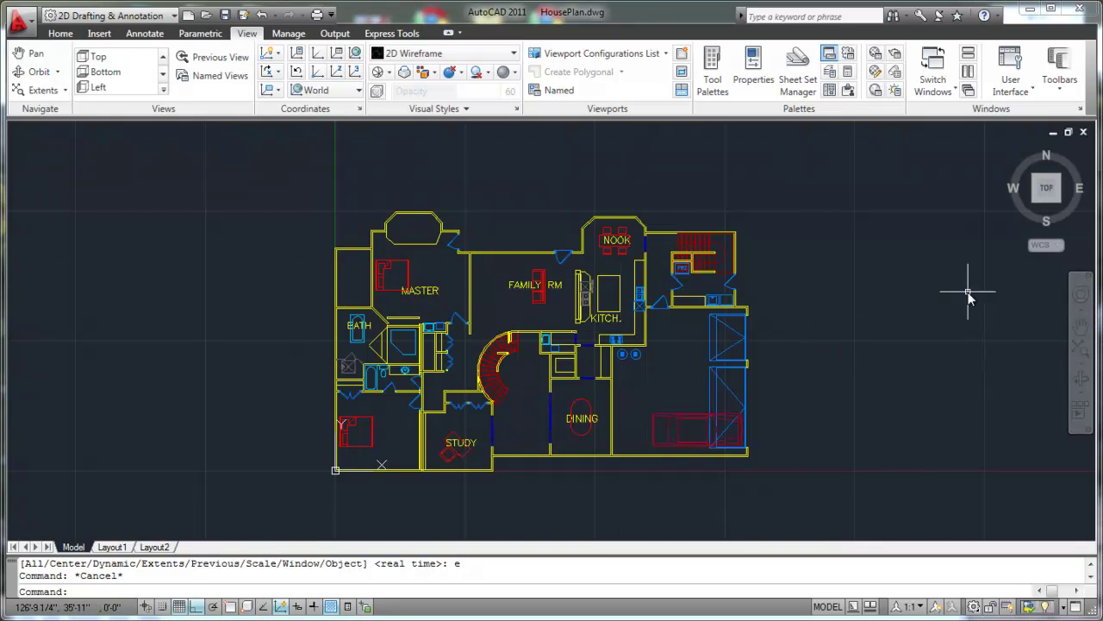
Turn off the ViewCube display in the drawing area and remove the ViewCube entry from the navigation bar.
mouse_move(1072, 194)
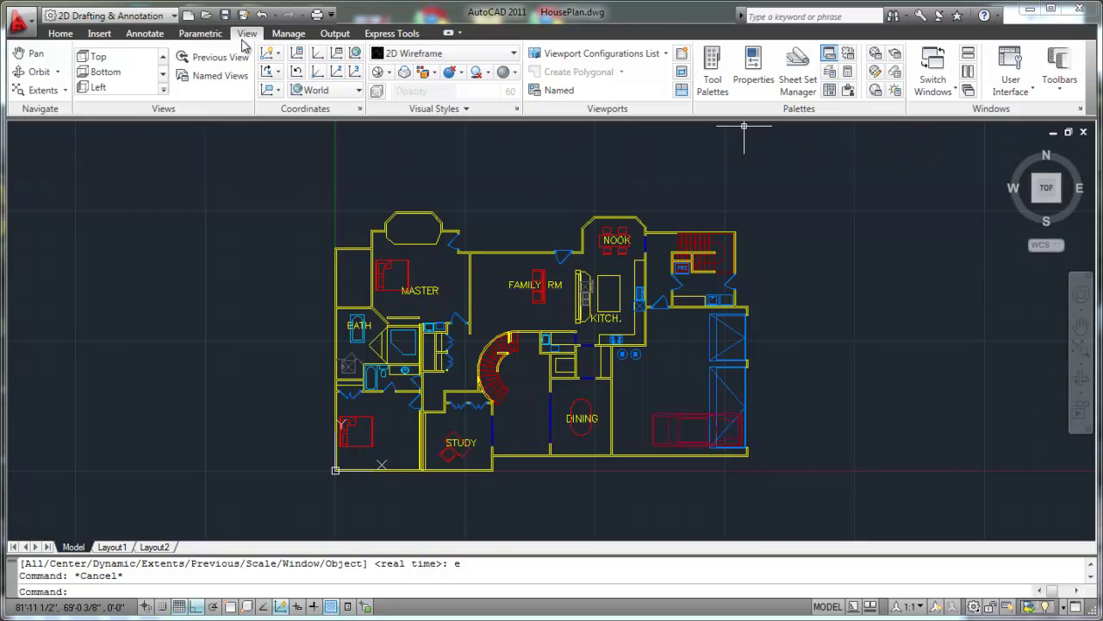
click(1034, 92)
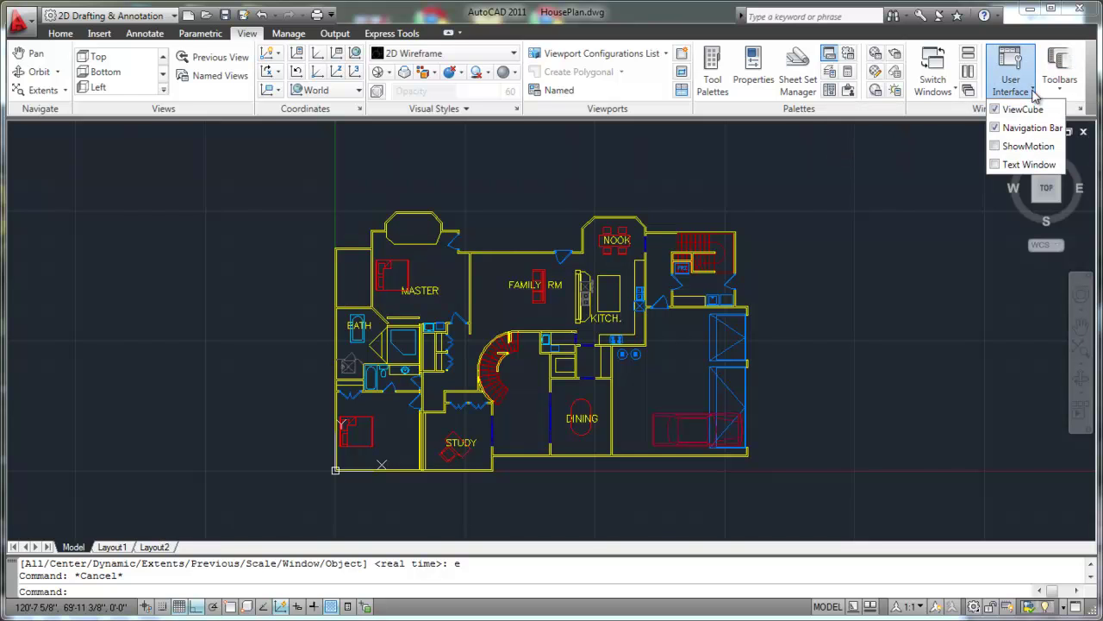
click(1000, 110)
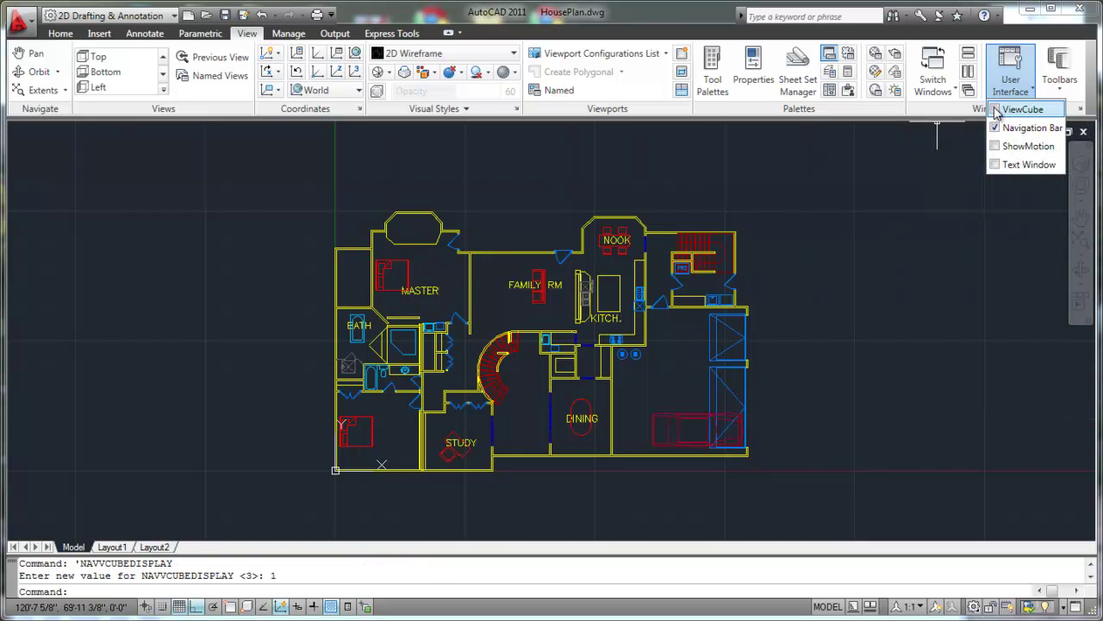
click(870, 268)
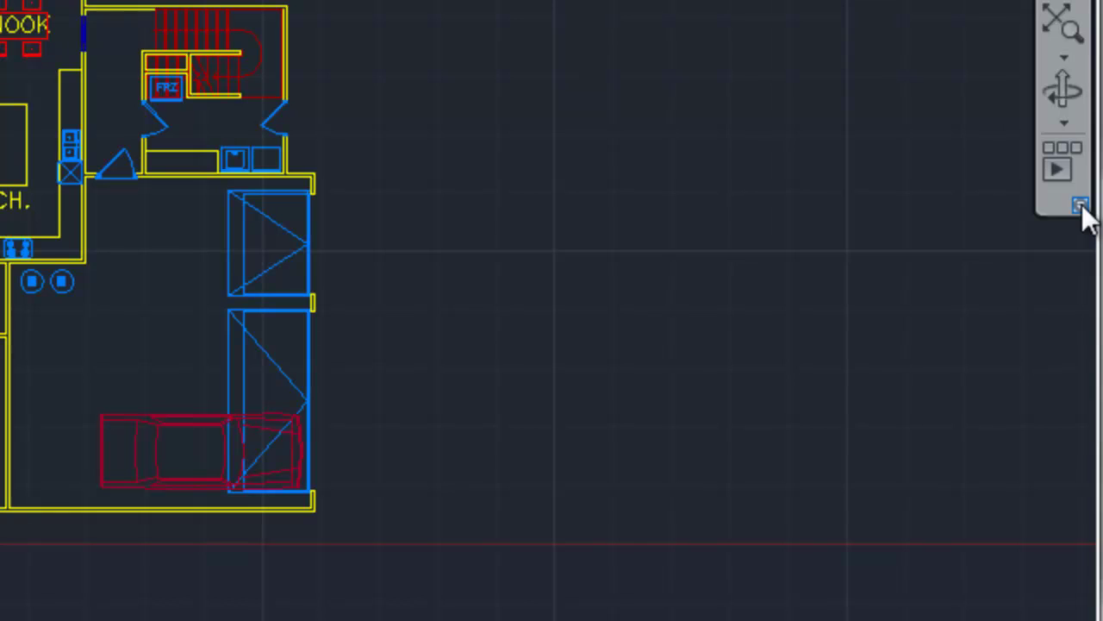
click(1081, 207)
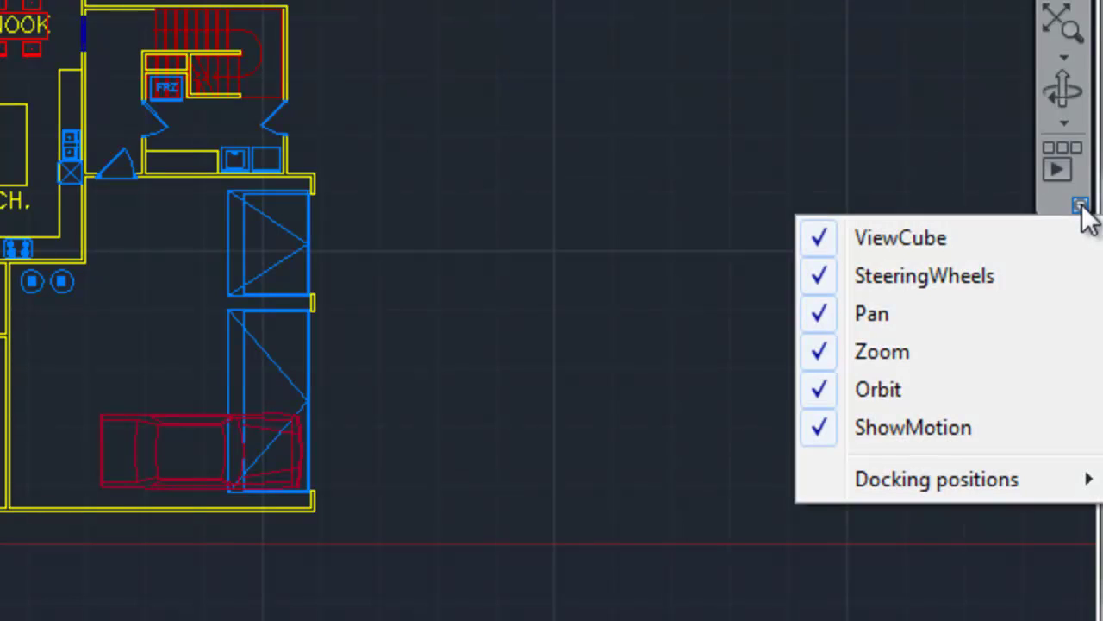
click(820, 233)
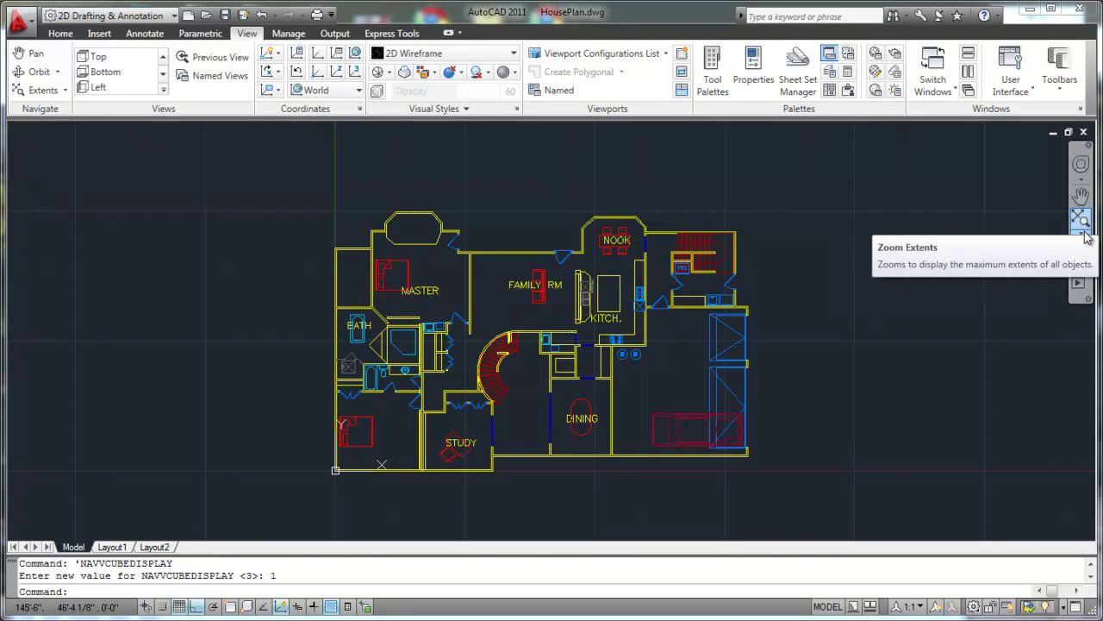
click(1086, 238)
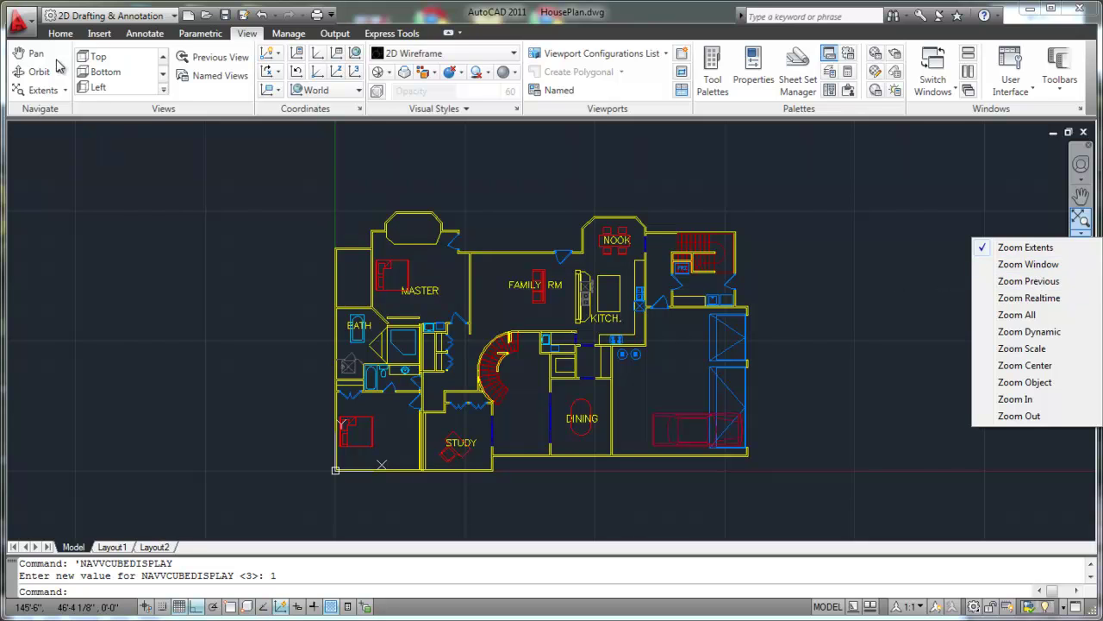
click(64, 90)
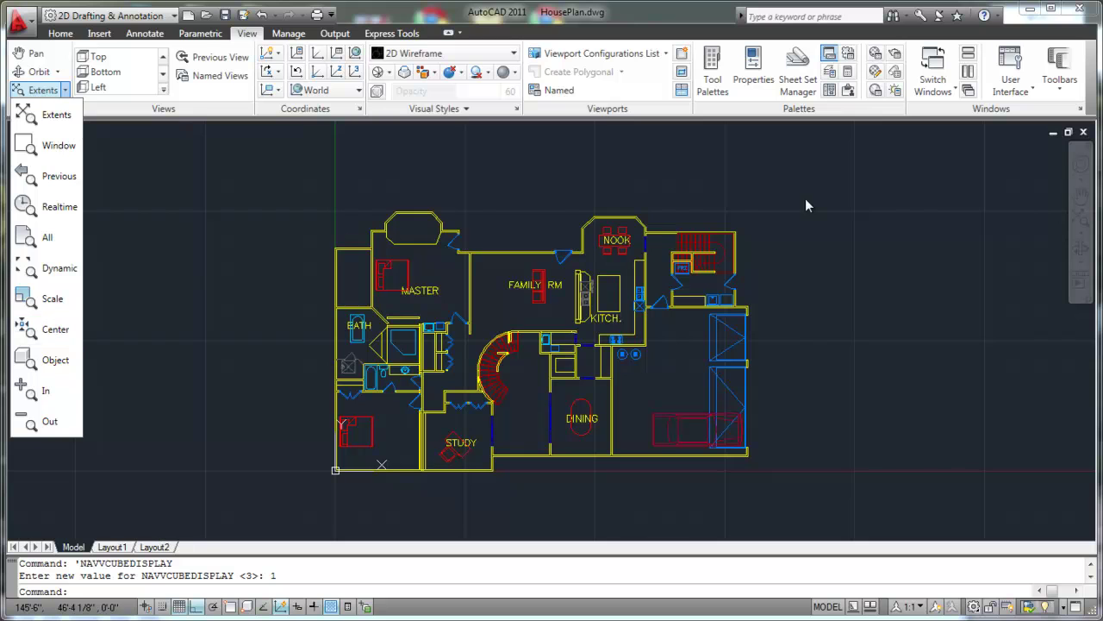
click(1037, 293)
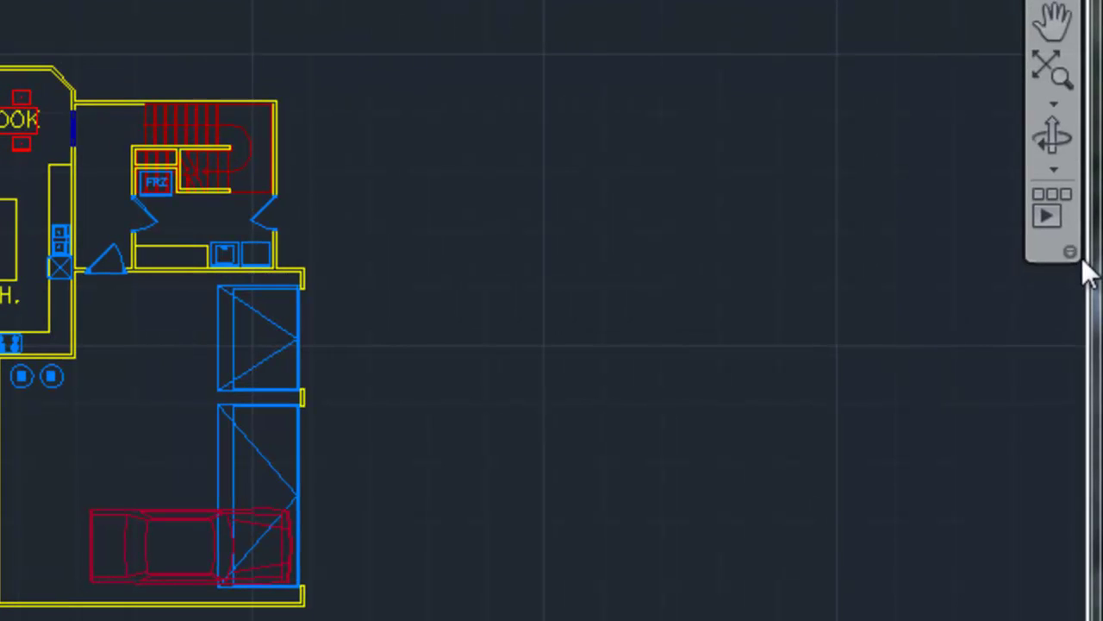
Remove the SteeringWheels, Orbit and ShowMotion tools from the navigation bar, keeping only Pan and Zoom.
click(1071, 252)
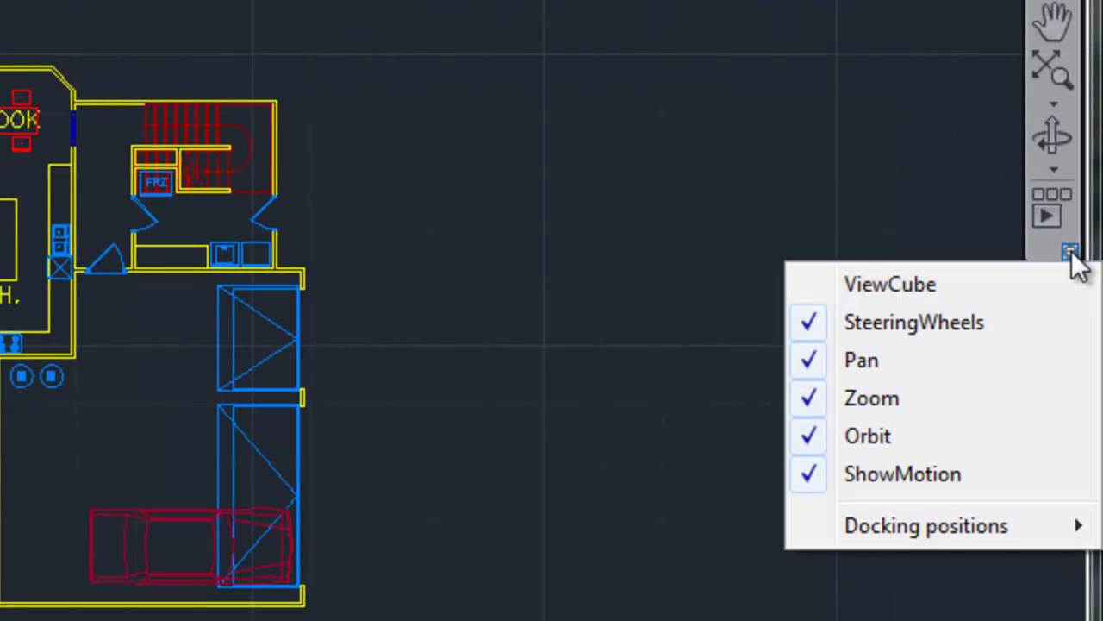
click(802, 324)
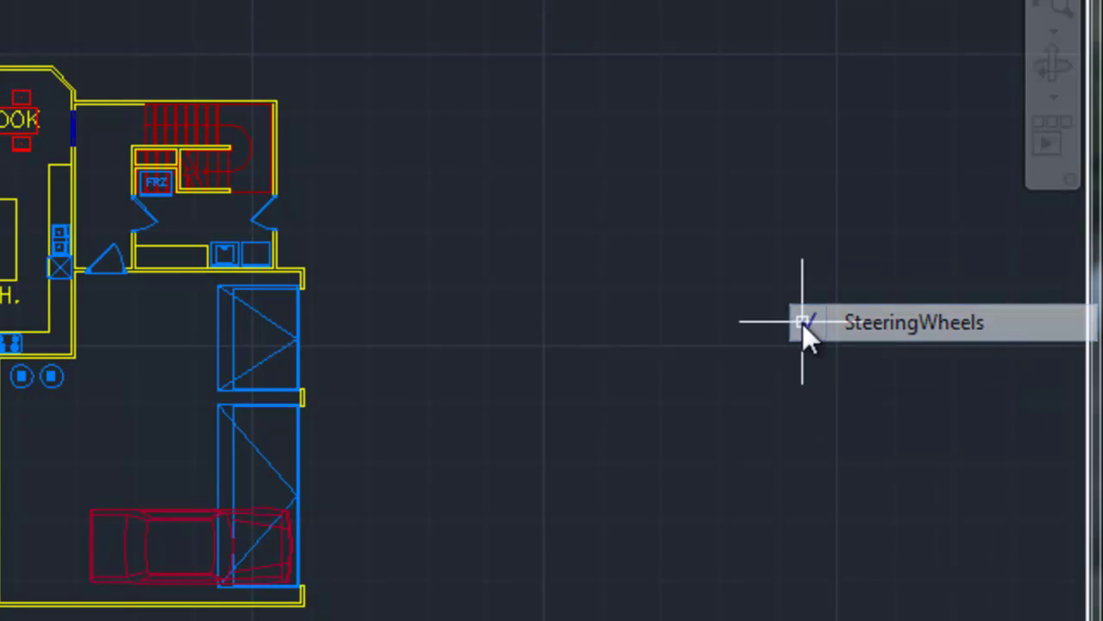
click(1070, 180)
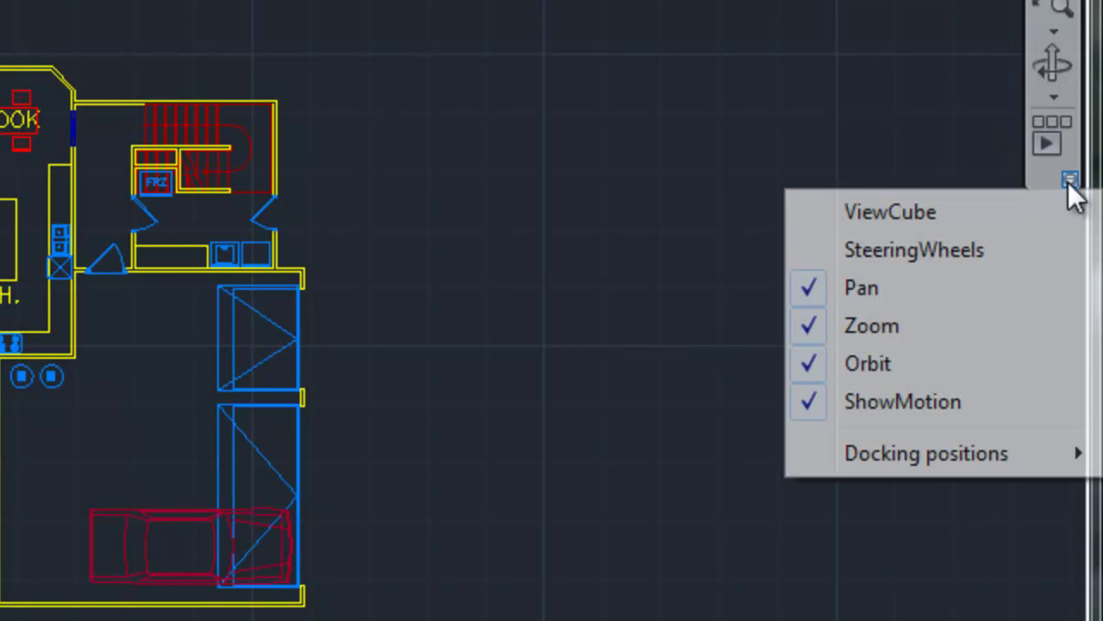
click(813, 368)
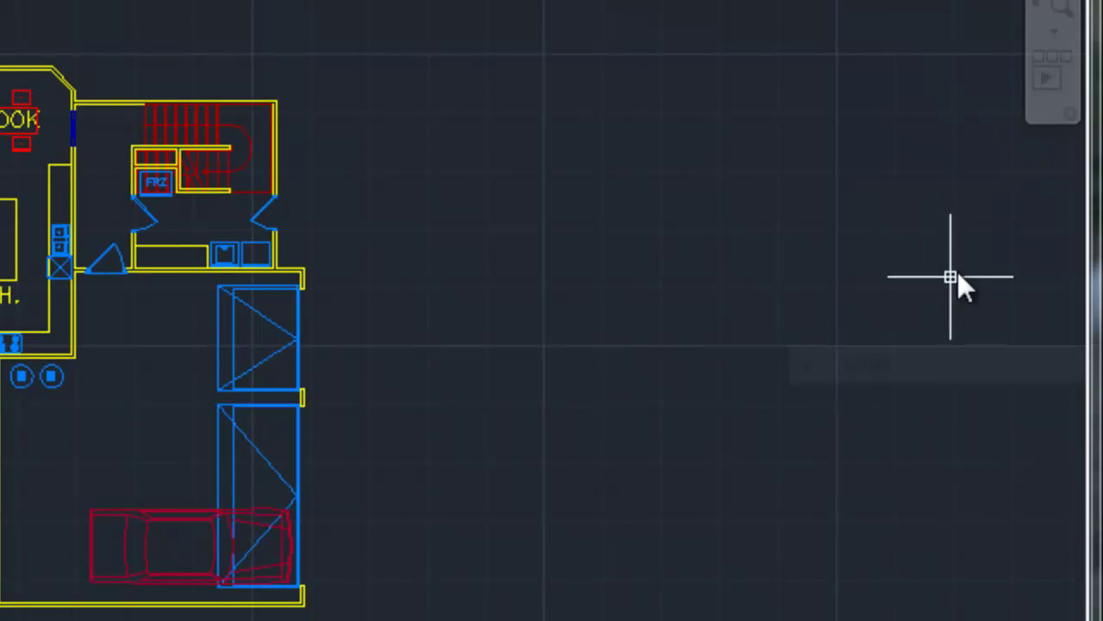
click(1069, 114)
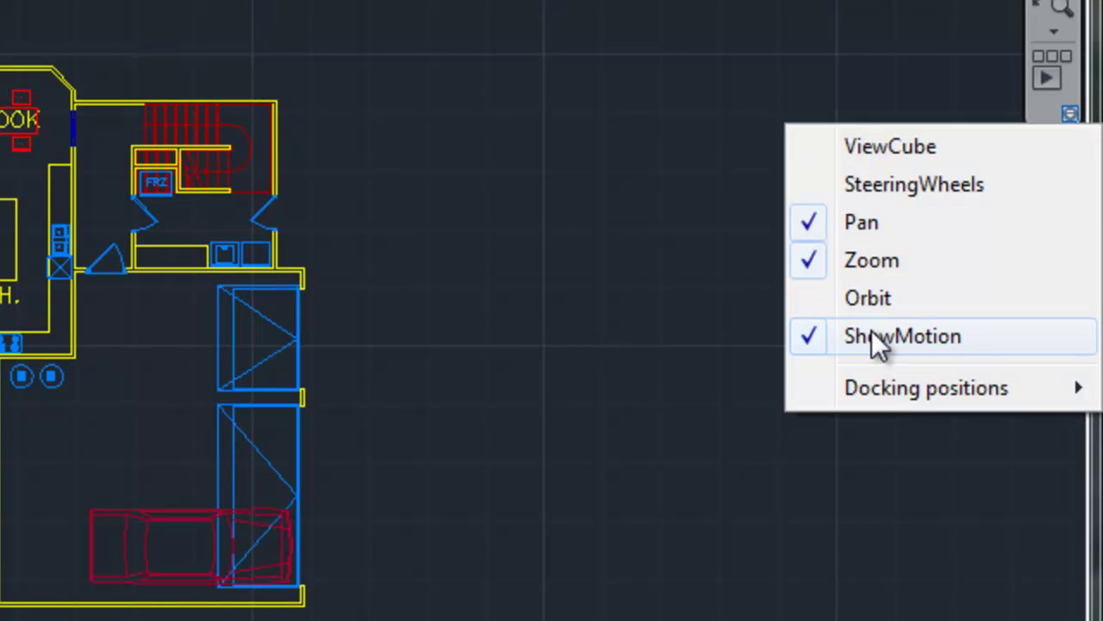
click(868, 335)
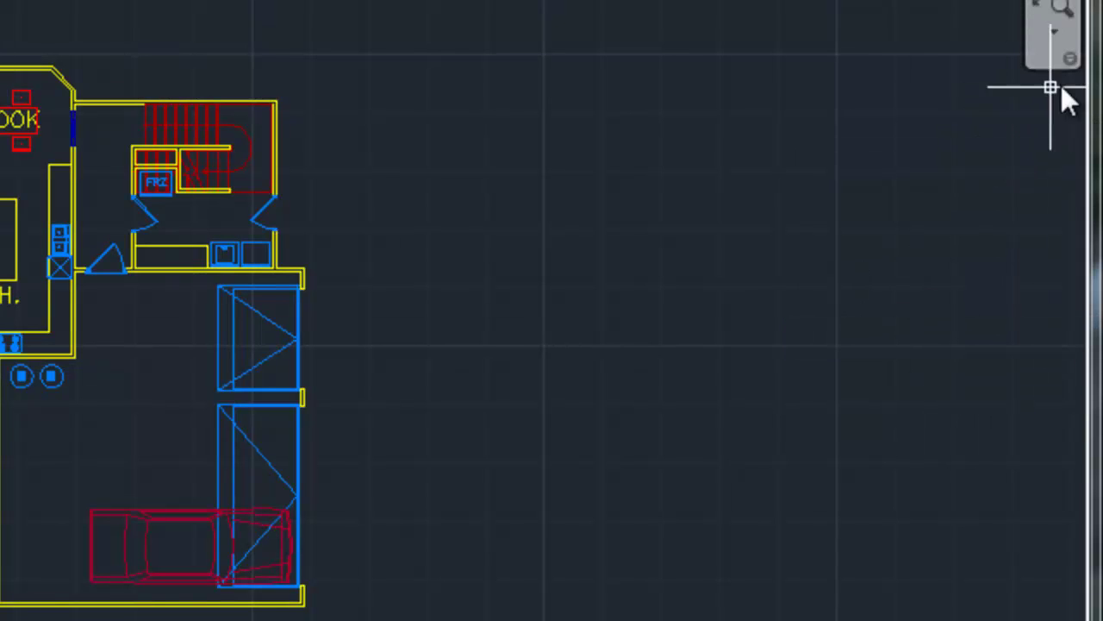
click(1071, 58)
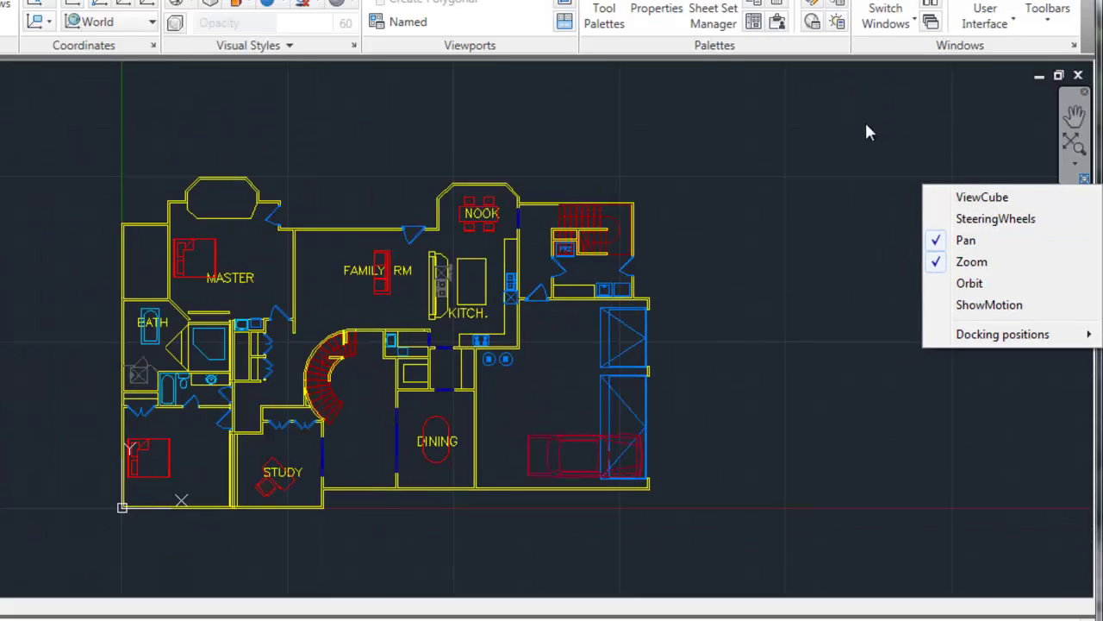
click(906, 172)
click(1008, 177)
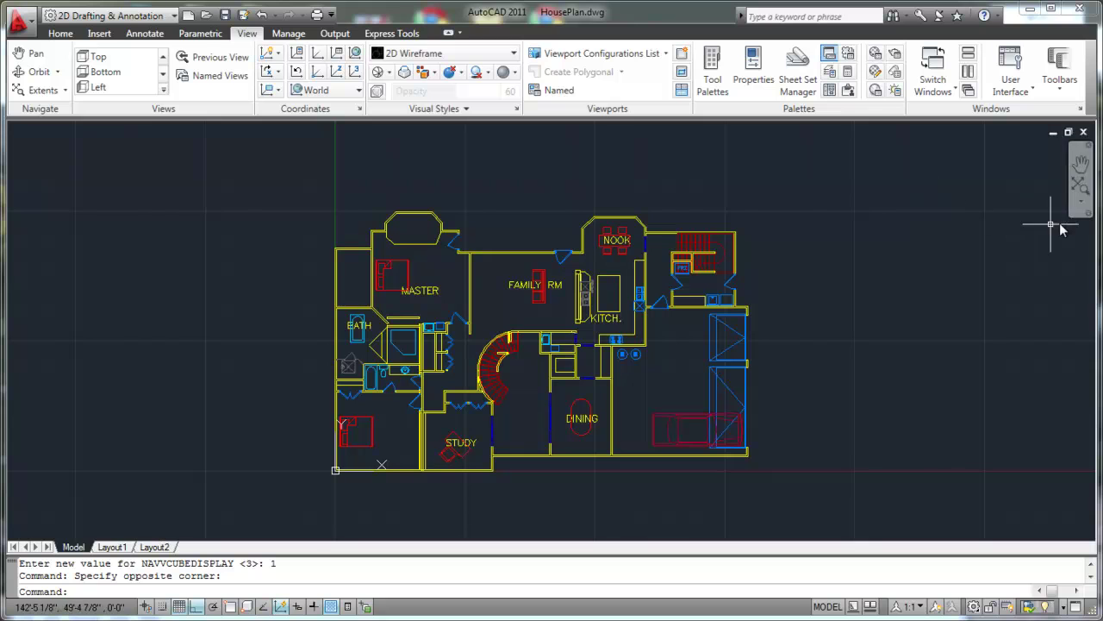
click(1082, 201)
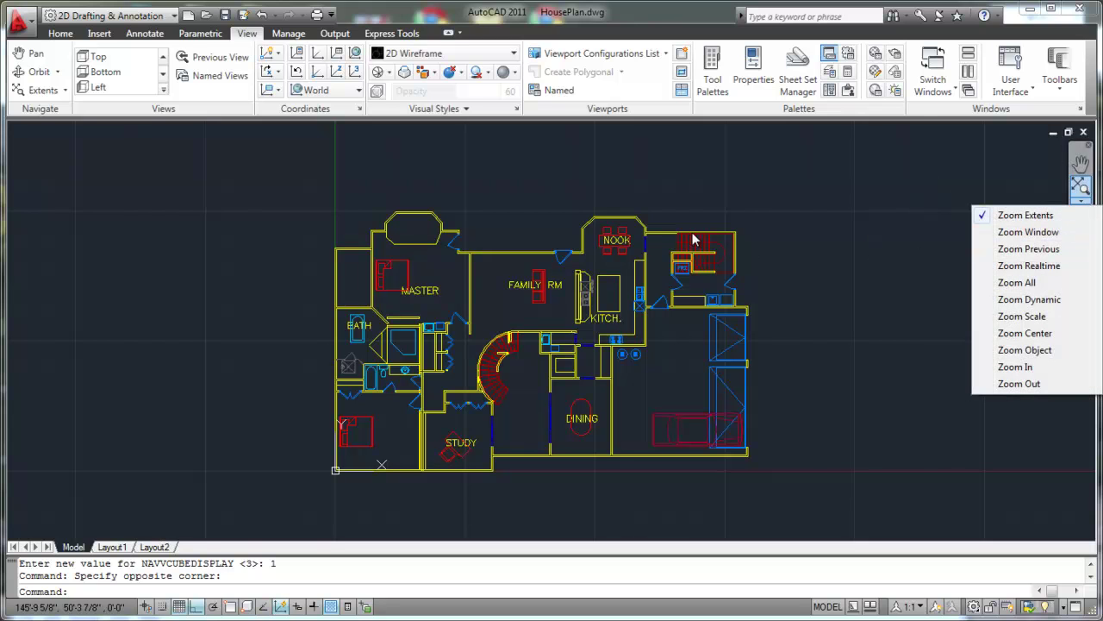
key(Escape)
key(Escape)
key(Escape)
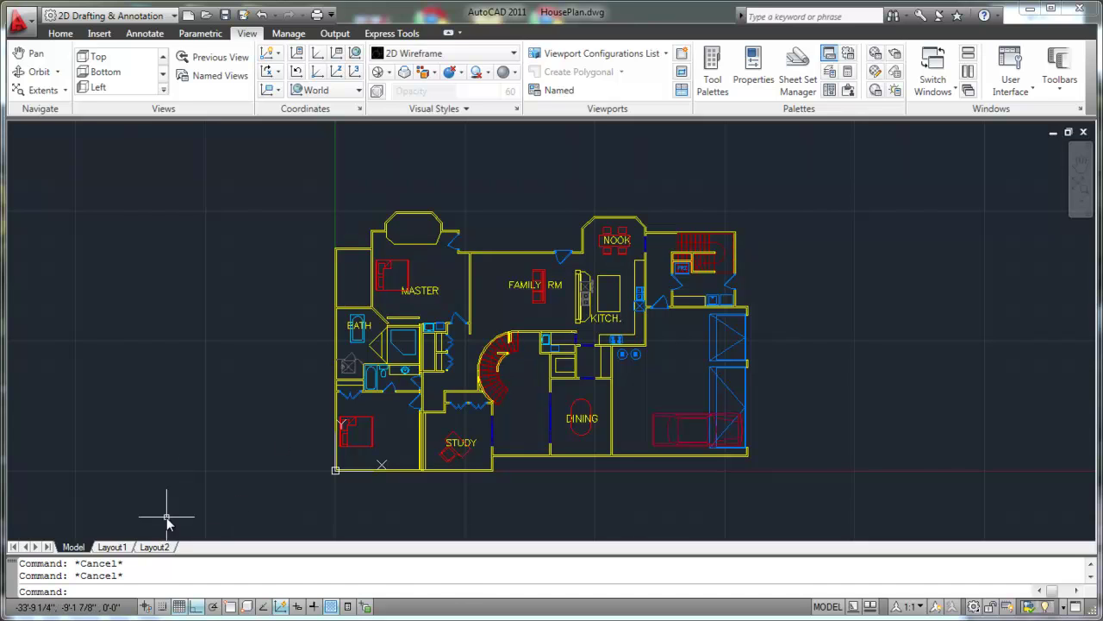
text(z)
key(Return)
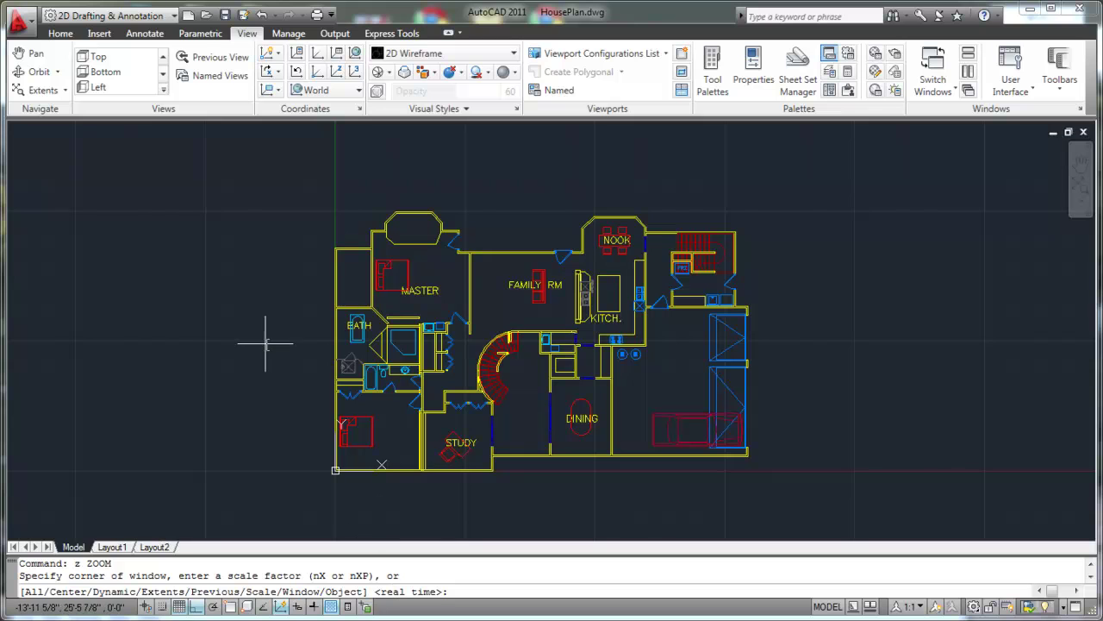
key(Escape)
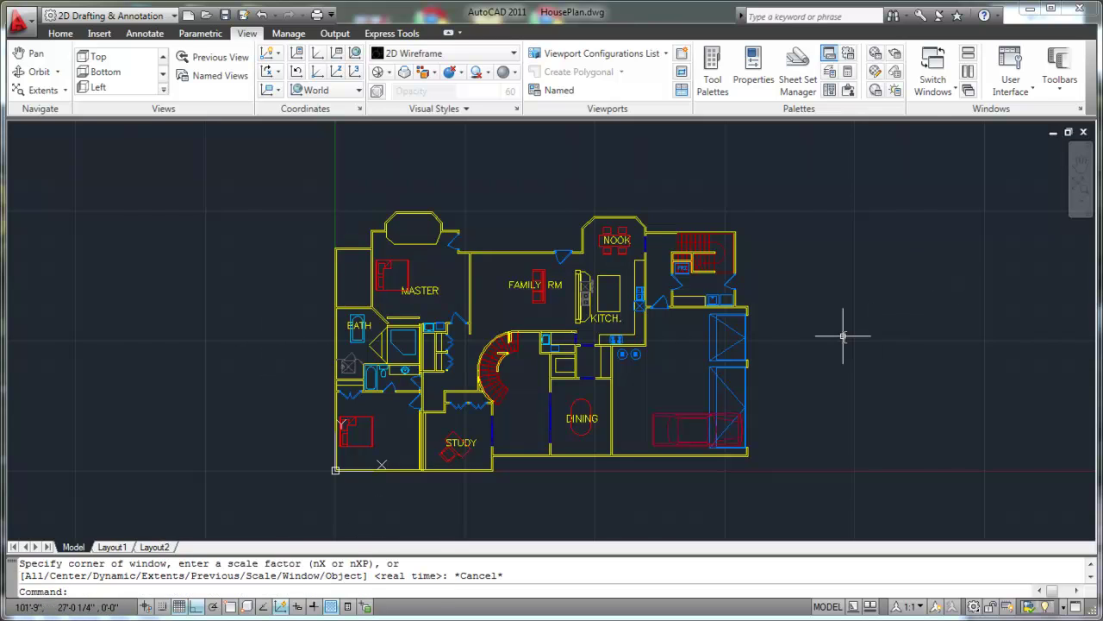
Zoom out on the house plan with Zoom Realtime so that it takes up less of the drawing area.
click(1082, 203)
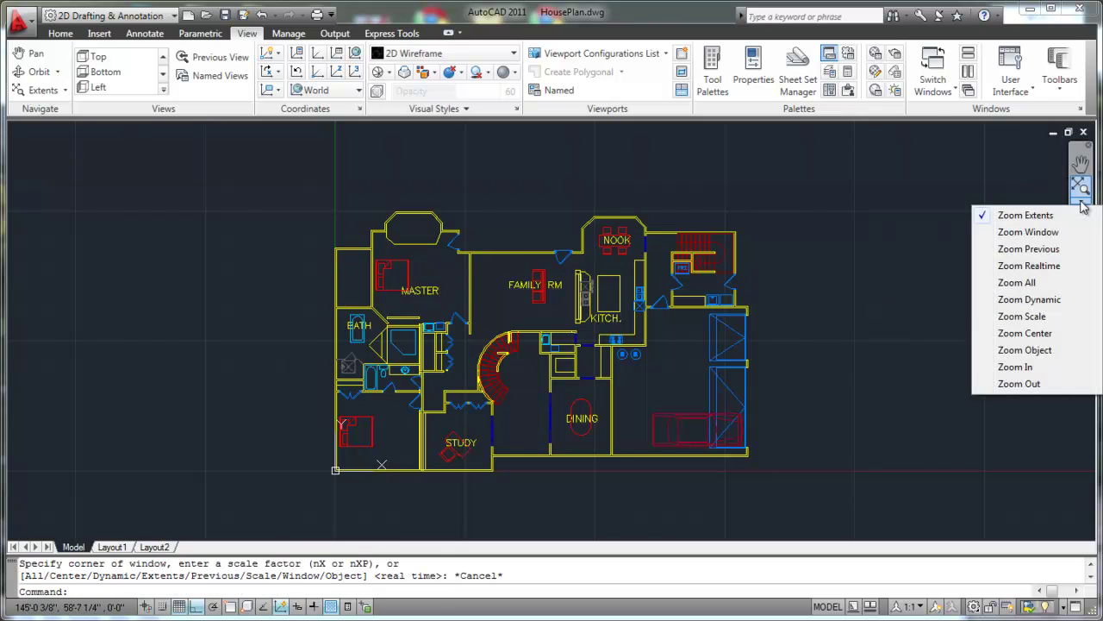
click(1031, 267)
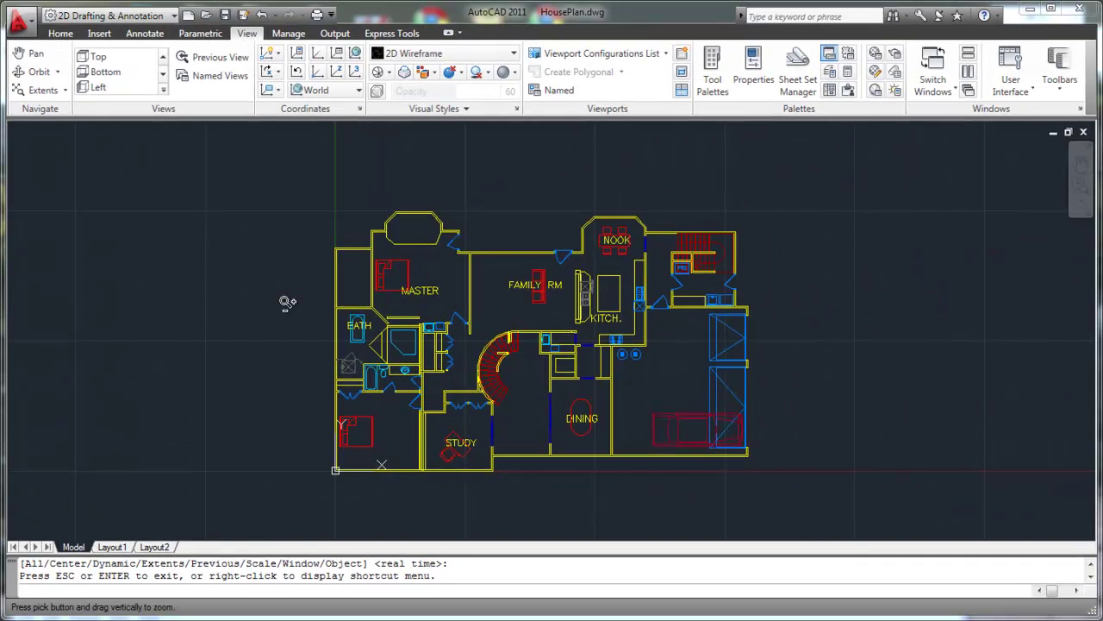
drag(287, 301, 323, 310)
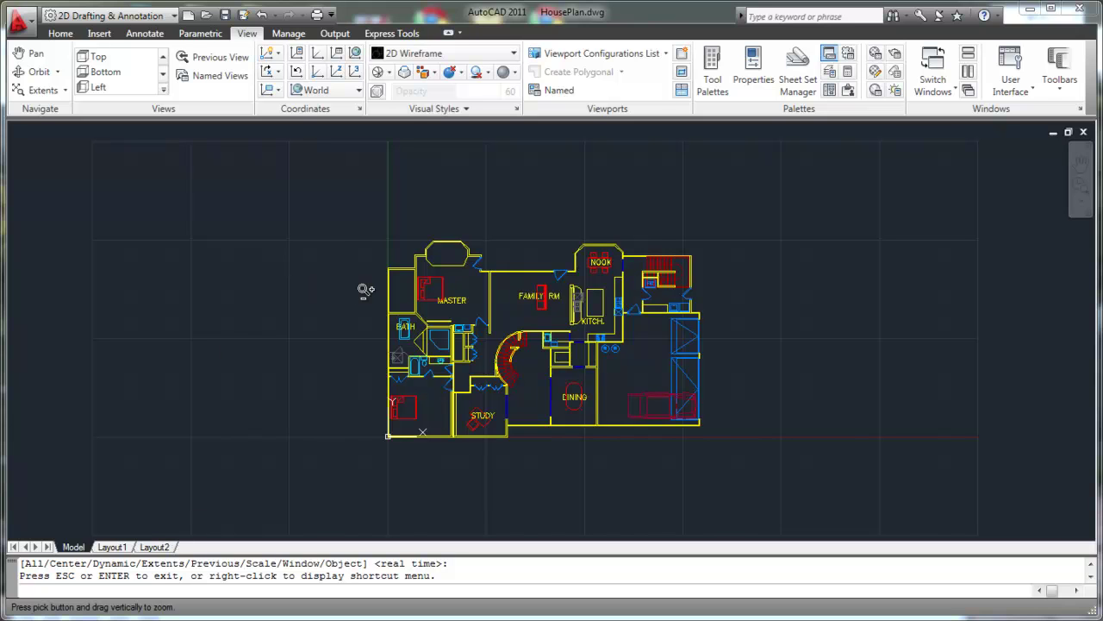
Switch from realtime zoom to Pan and shift the house plan across the drawing area.
right_click(317, 279)
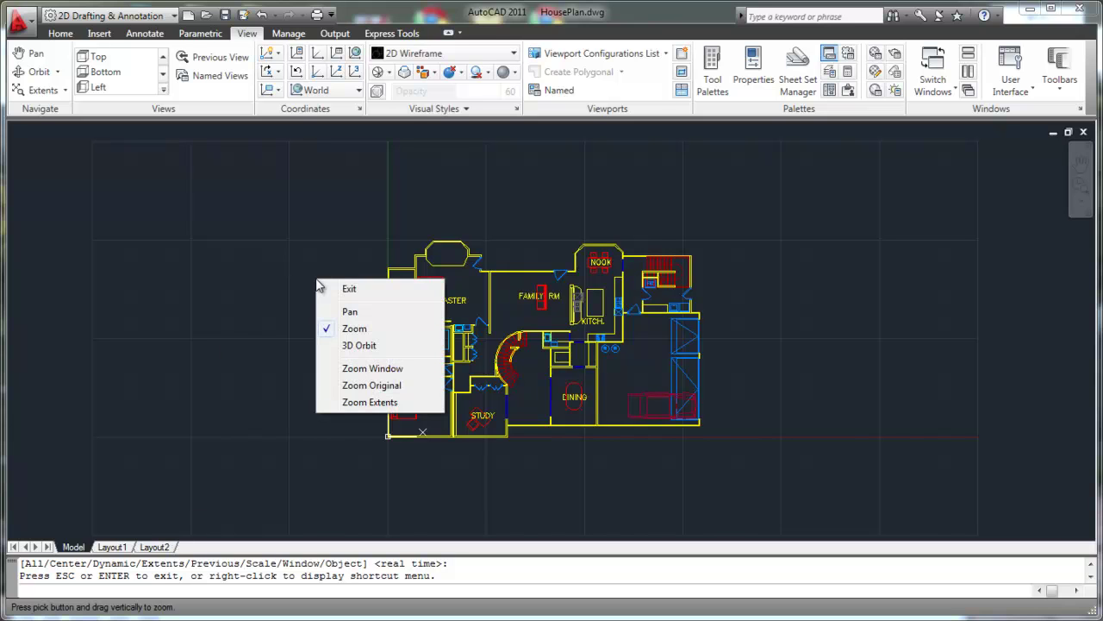
click(350, 312)
mouse_move(359, 298)
mouse_down()
mouse_move(336, 311)
mouse_move(342, 351)
mouse_move(432, 342)
mouse_up()
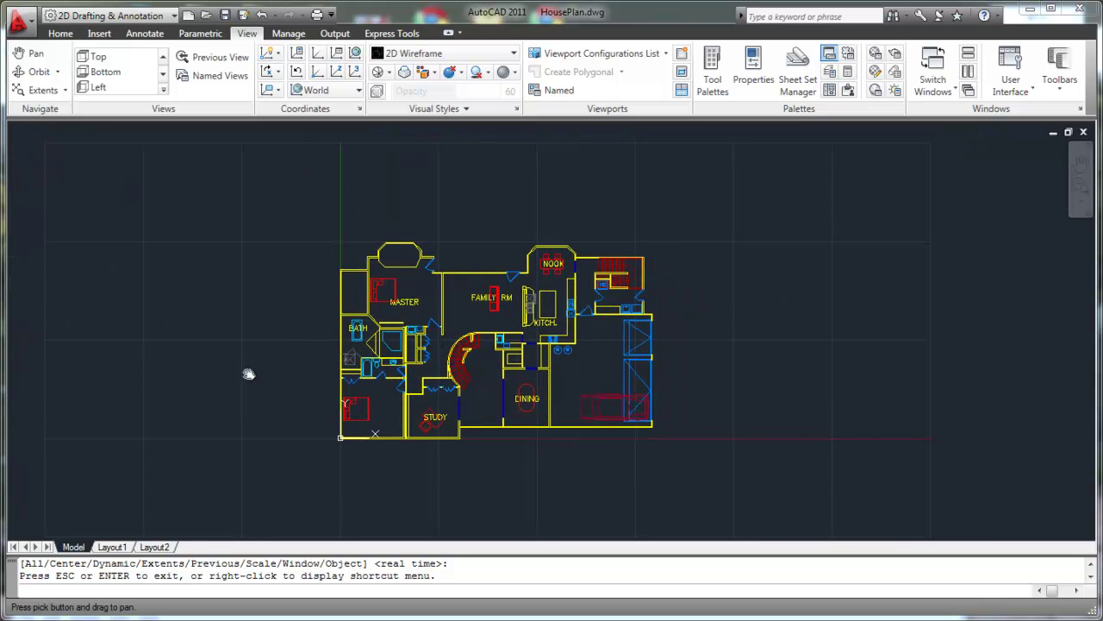
Switch back to realtime zoom and zoom in on the plan around the kitchen until its fixtures fill the view.
right_click(278, 300)
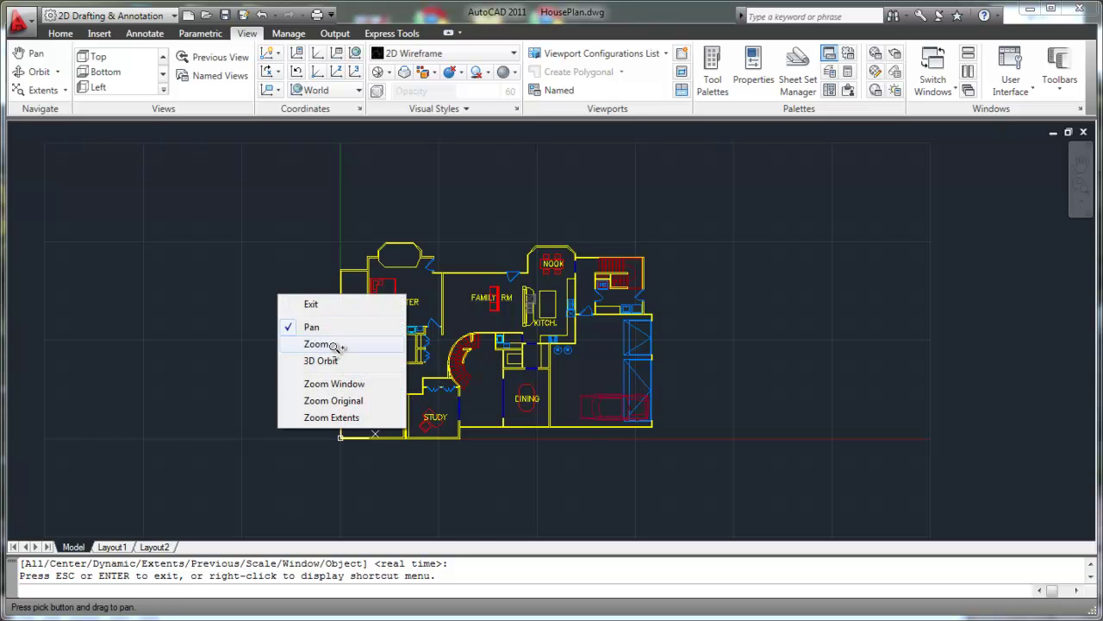
click(380, 342)
drag(380, 342, 417, 208)
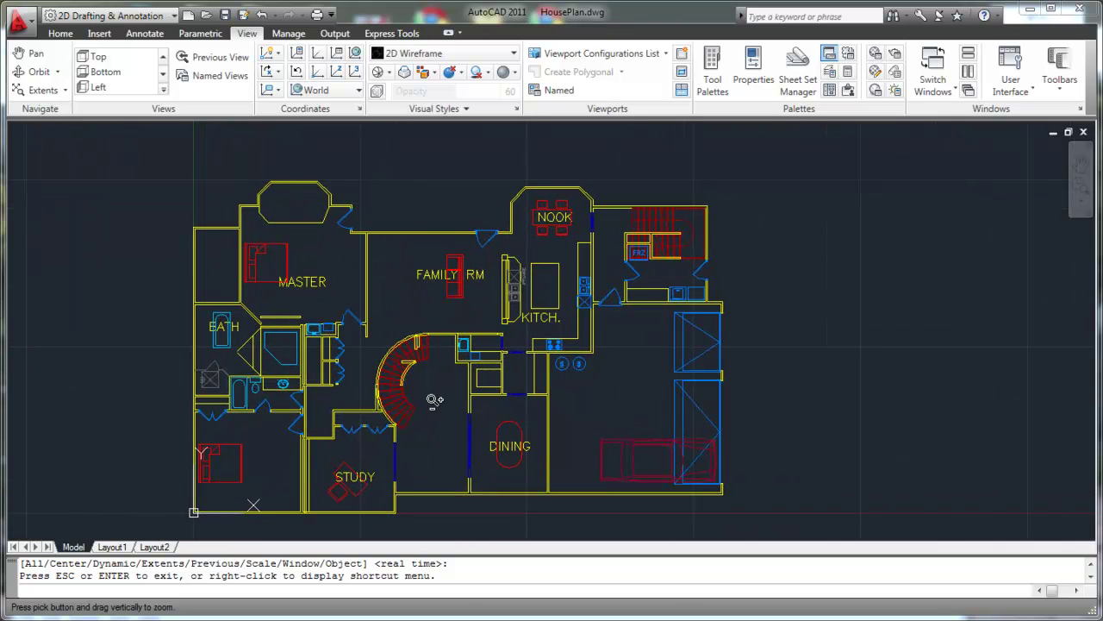
drag(433, 400, 406, 165)
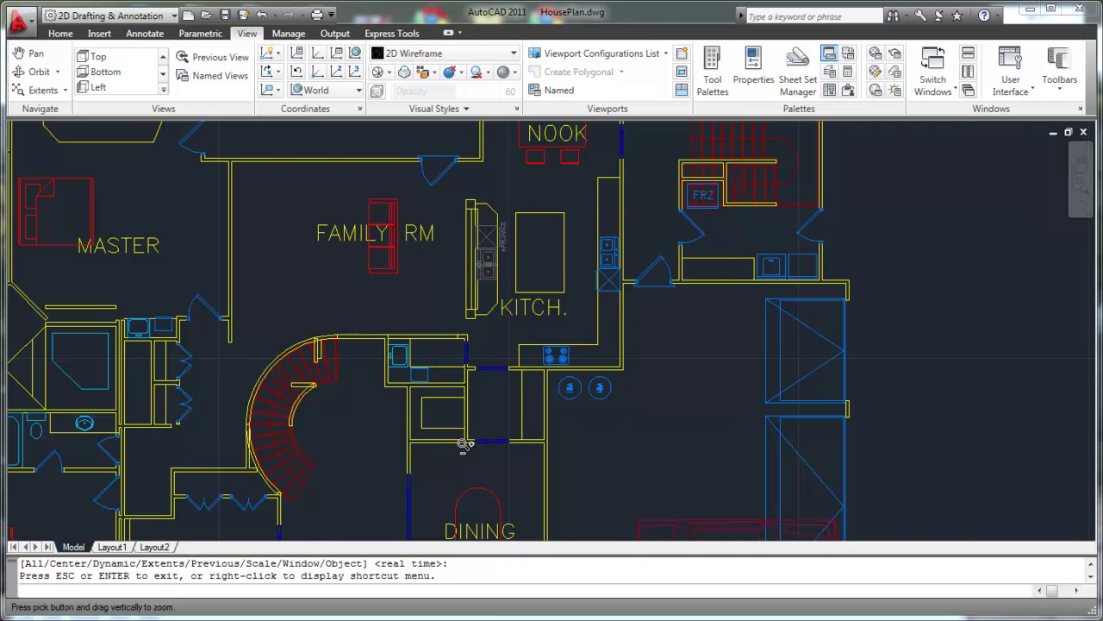
drag(468, 448, 448, 197)
drag(446, 323, 455, 279)
Switch from realtime zoom to Pan, shift the plan around the kitchen and family room, and exit the command.
right_click(248, 267)
click(282, 298)
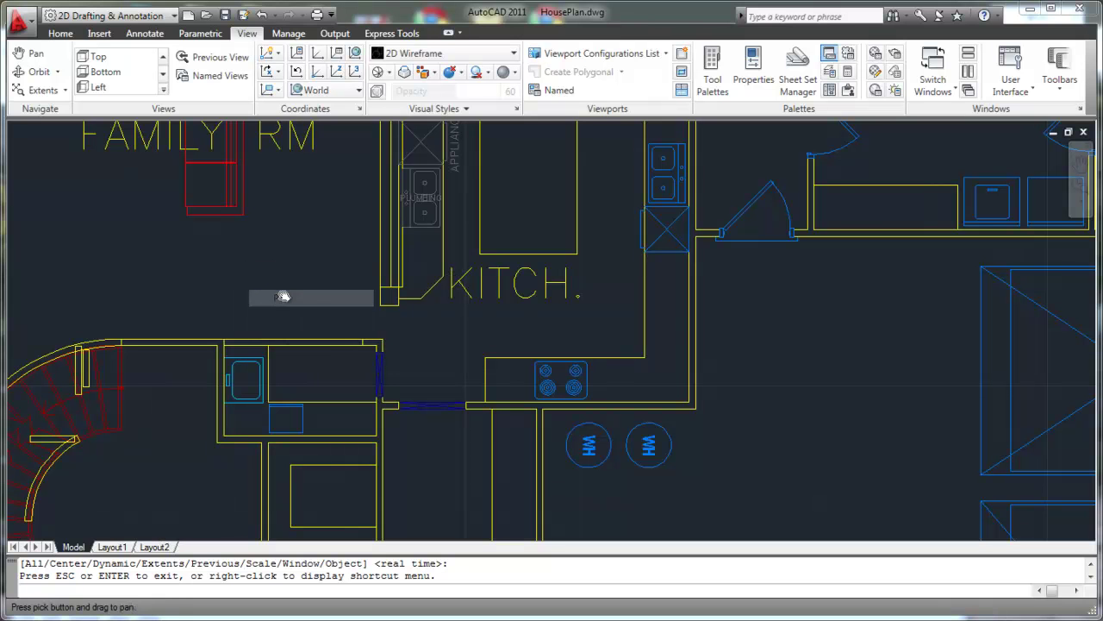
drag(262, 203, 506, 413)
drag(705, 247, 400, 226)
drag(175, 383, 568, 375)
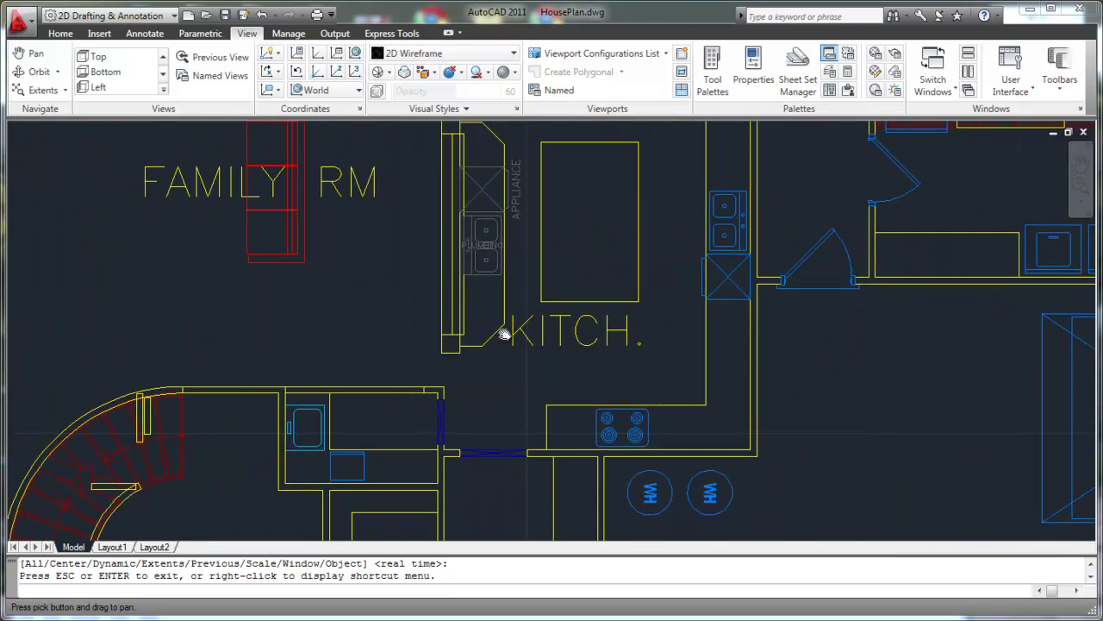
drag(491, 318, 524, 368)
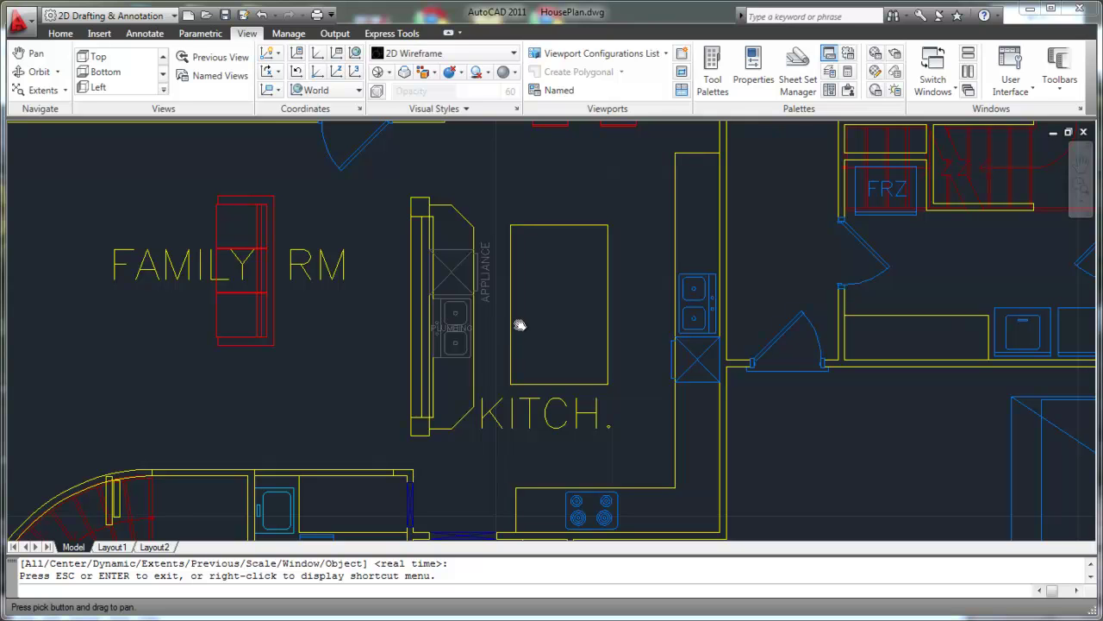
right_click(520, 325)
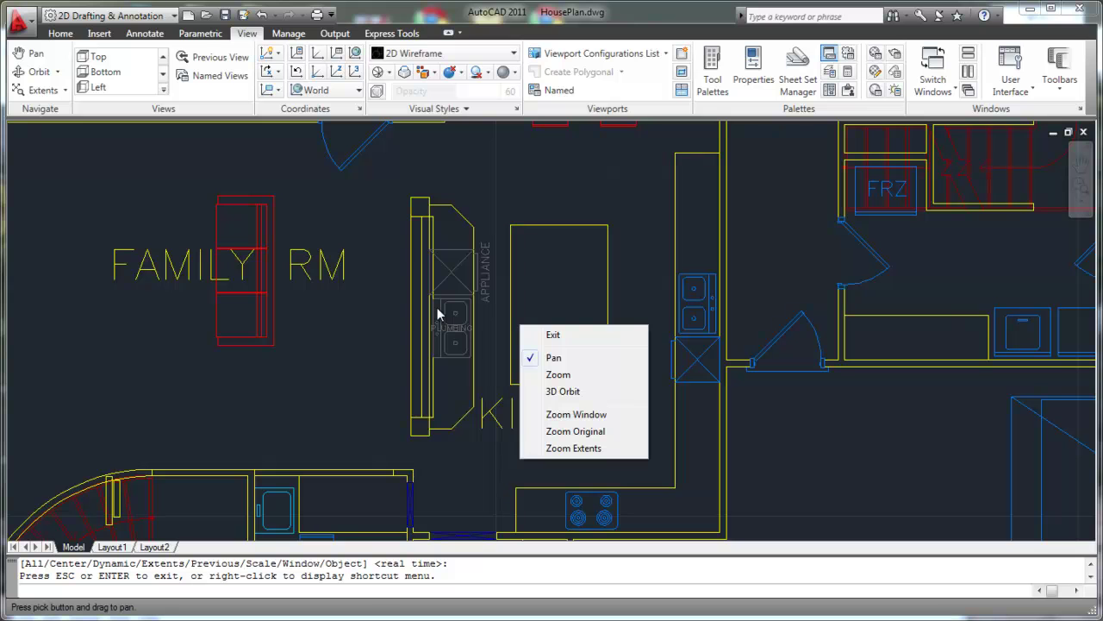
key(Escape)
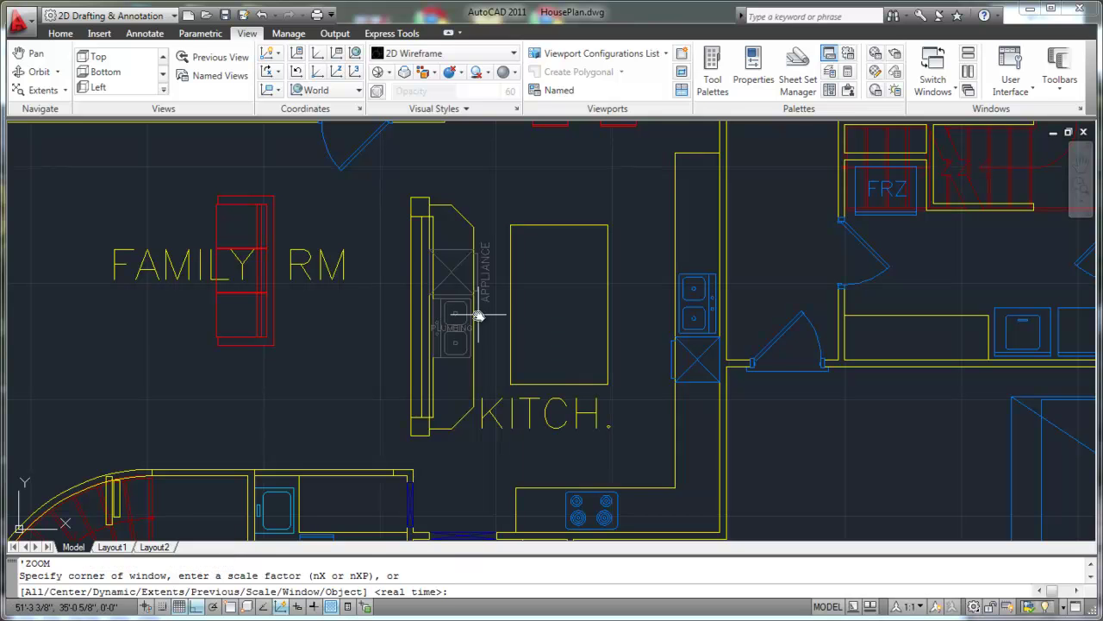
key(Escape)
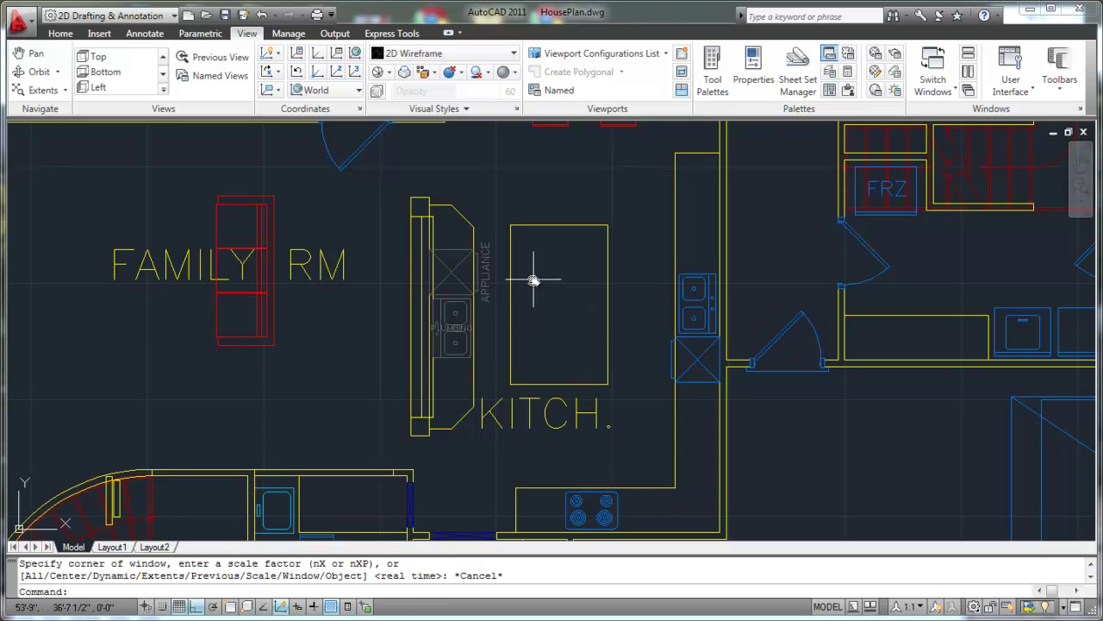
Restart Zoom Realtime to adjust the magnification around the kitchen, and switch to Pan to shift the plan.
click(1083, 201)
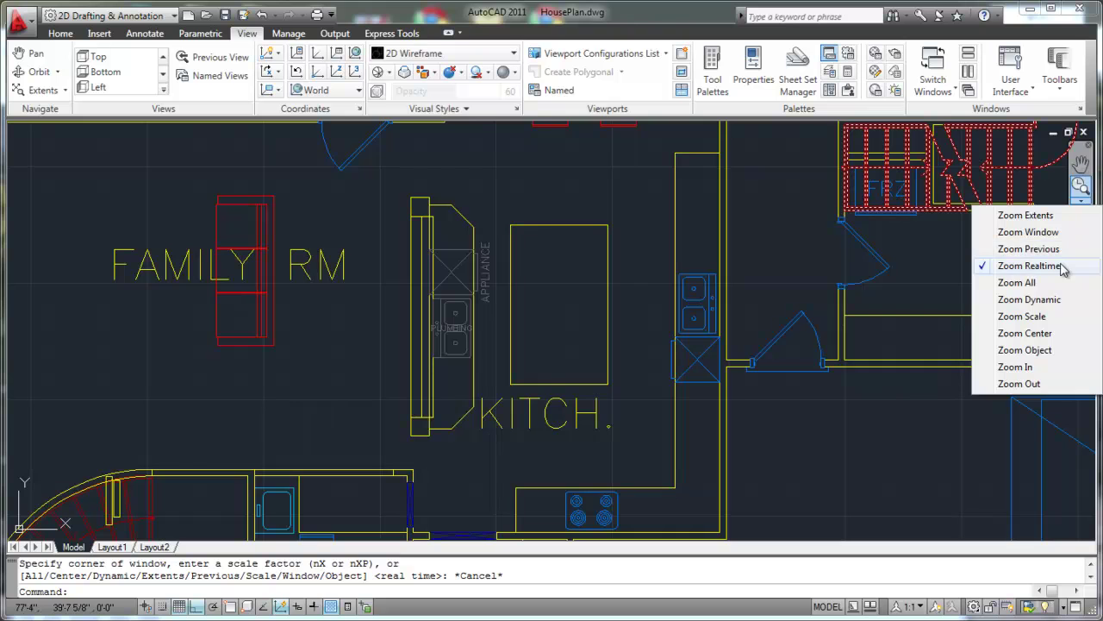
click(1062, 264)
drag(500, 283, 586, 332)
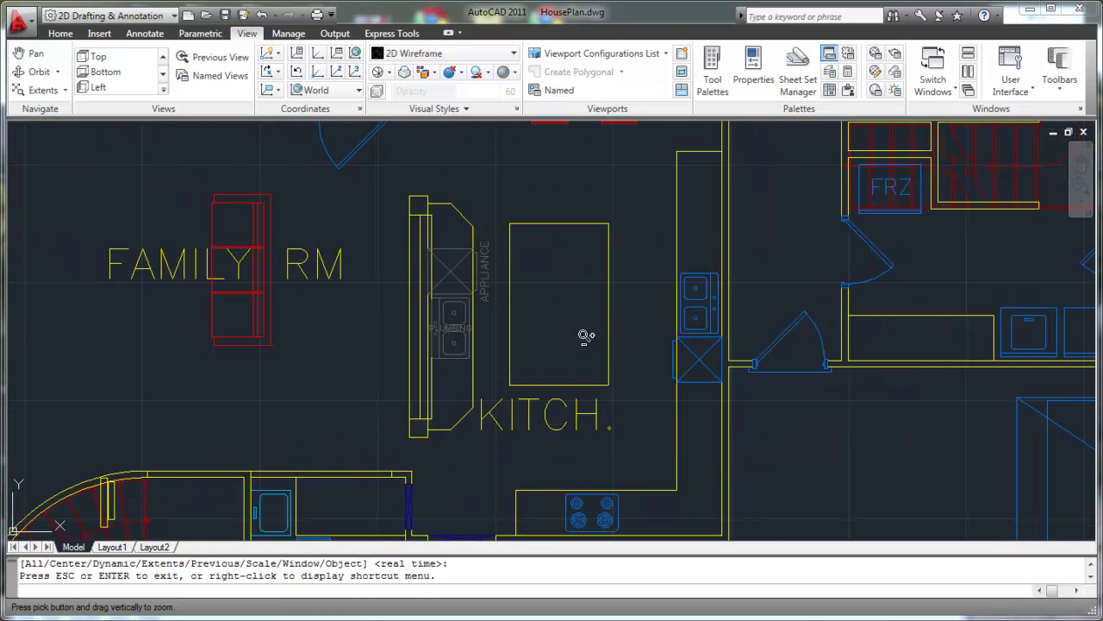
right_click(581, 326)
click(612, 353)
mouse_move(604, 345)
mouse_down()
mouse_move(704, 327)
mouse_move(539, 322)
mouse_up()
Switch back to realtime zoom, enlarge the kitchen area slightly and exit the command.
right_click(541, 324)
click(615, 377)
mouse_move(615, 377)
mouse_down()
mouse_move(591, 249)
mouse_move(596, 389)
mouse_move(566, 332)
mouse_up()
right_click(565, 332)
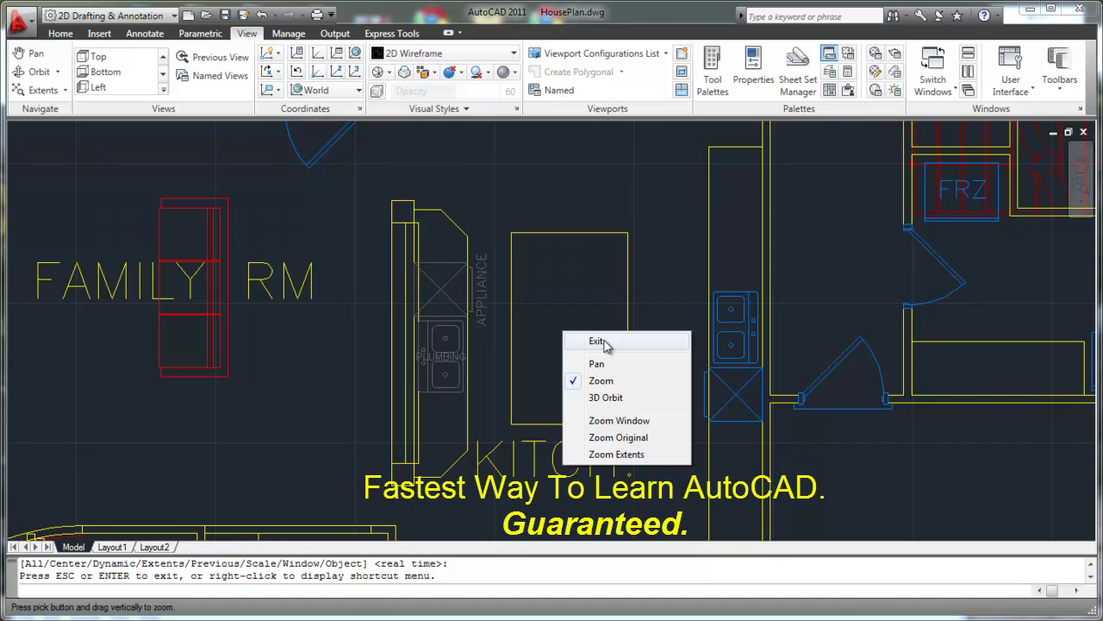
click(604, 344)
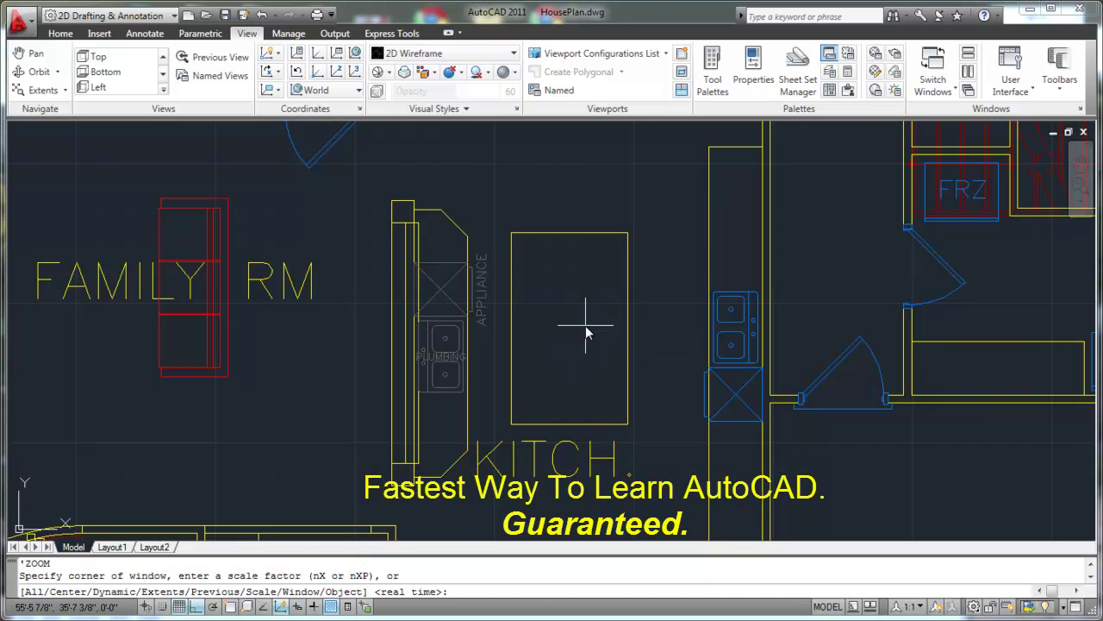
key(Escape)
key(Escape)
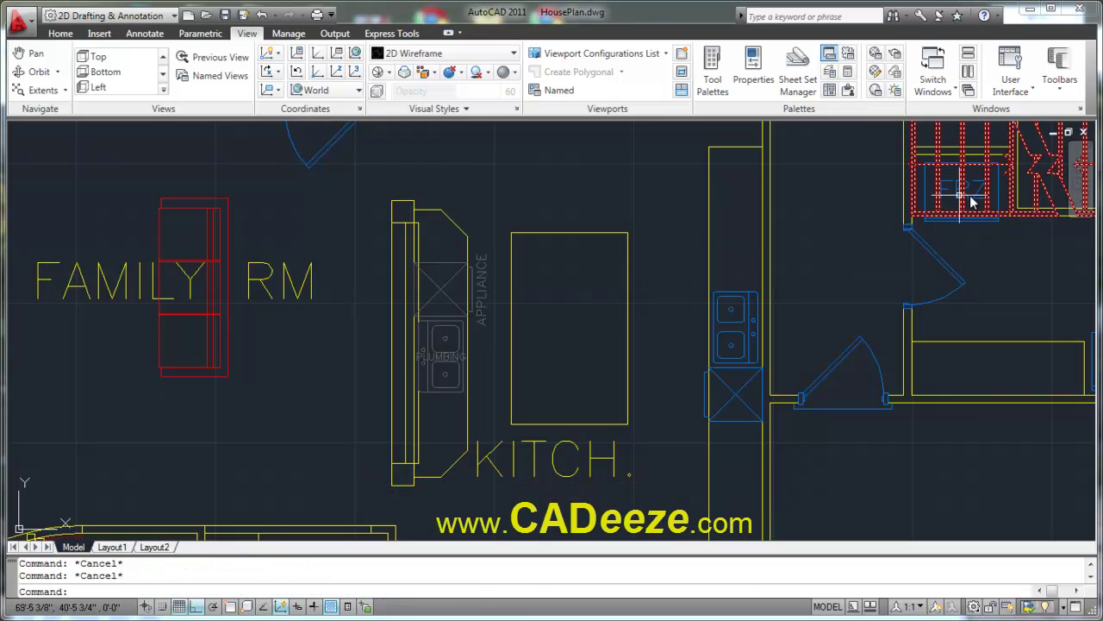
Fit the whole house plan in the drawing area with Zoom Extents.
click(1082, 200)
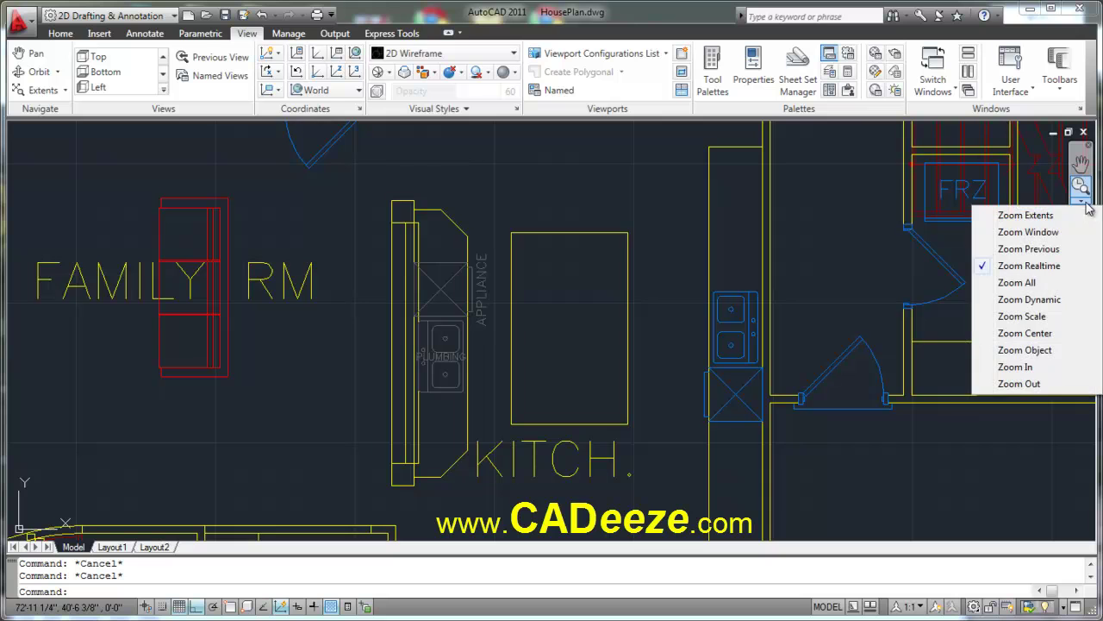
click(1025, 216)
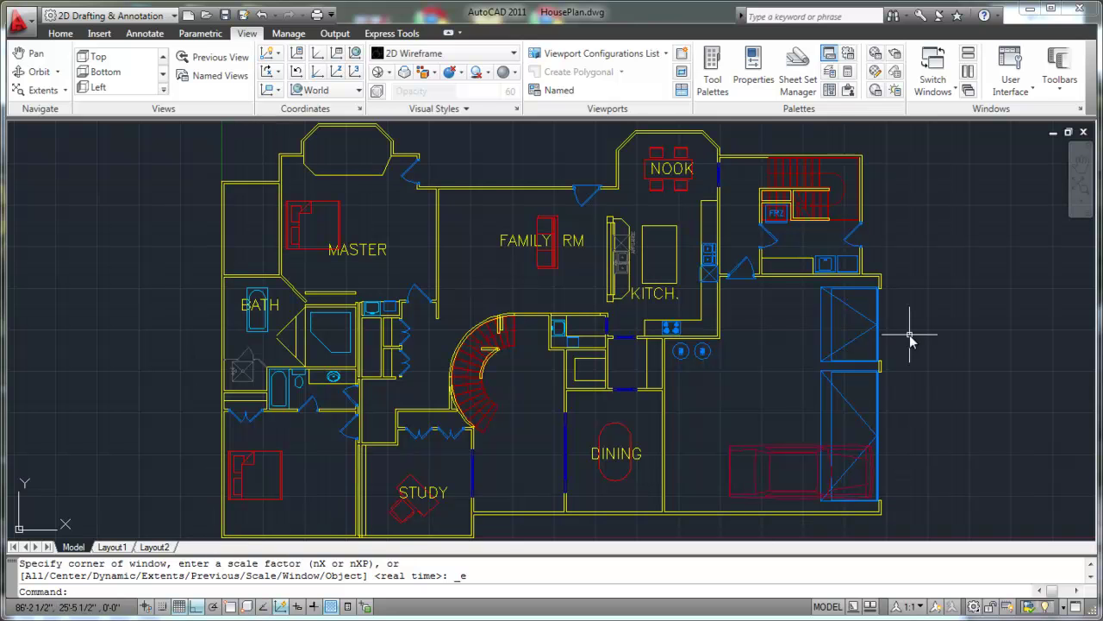
Draw a small circle in the empty space beyond the upper right corner of the house plan.
scroll(567, 241, down, 2)
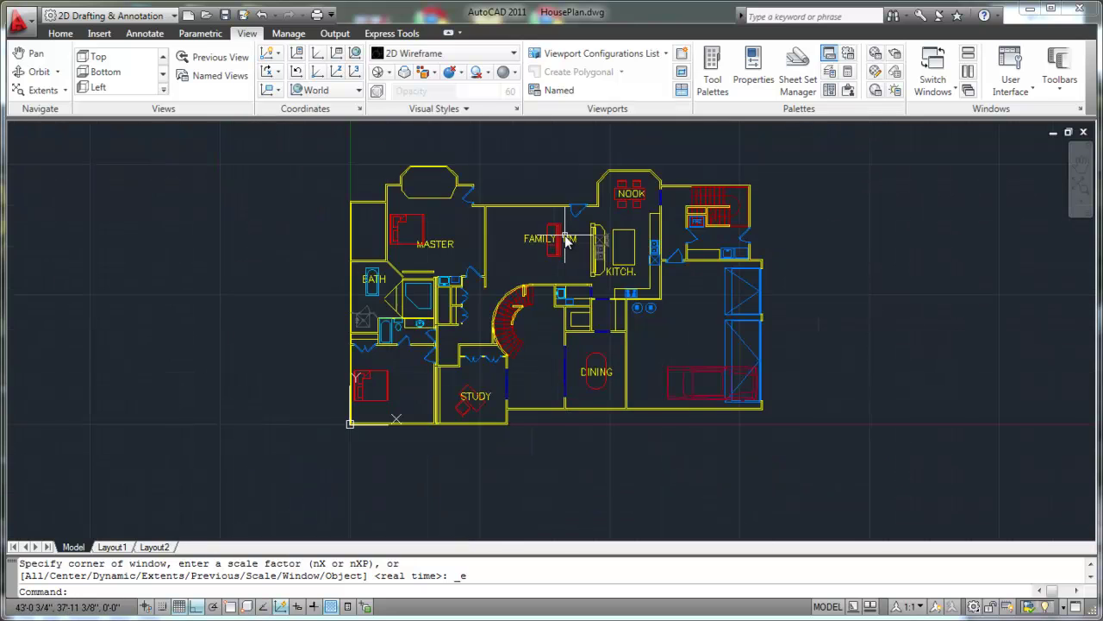
middle_drag(635, 191, 507, 330)
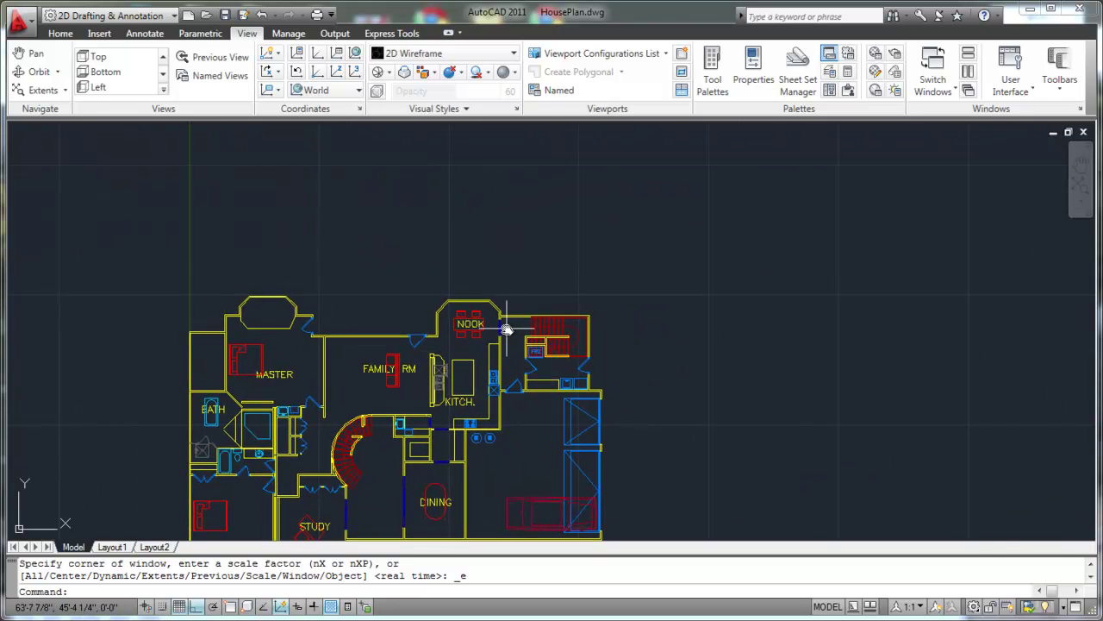
text(c)
key(Return)
click(779, 161)
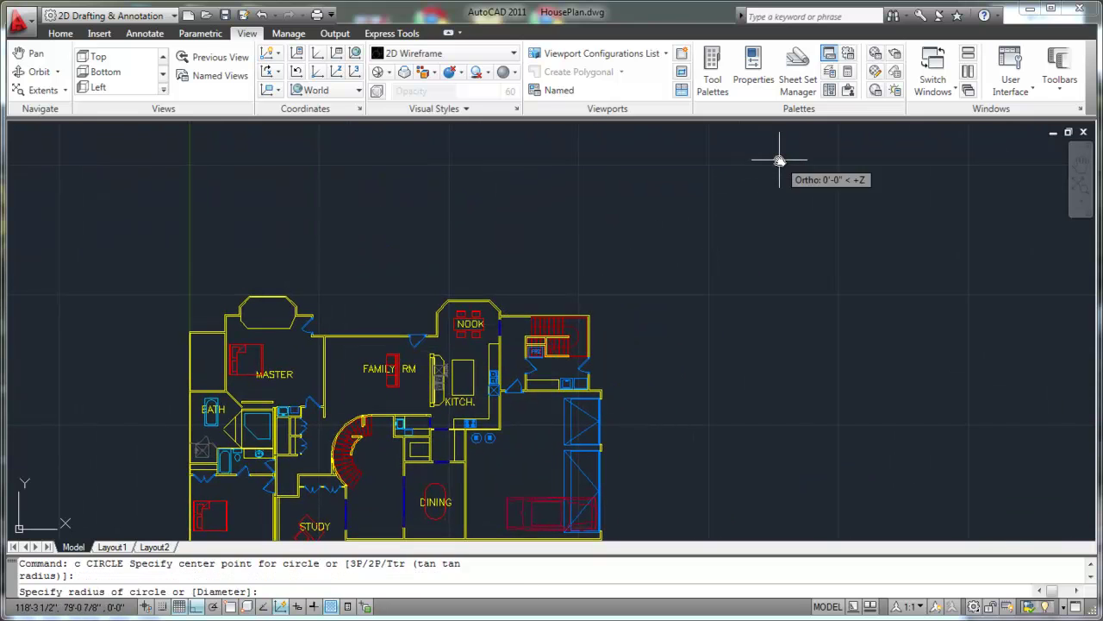
click(794, 176)
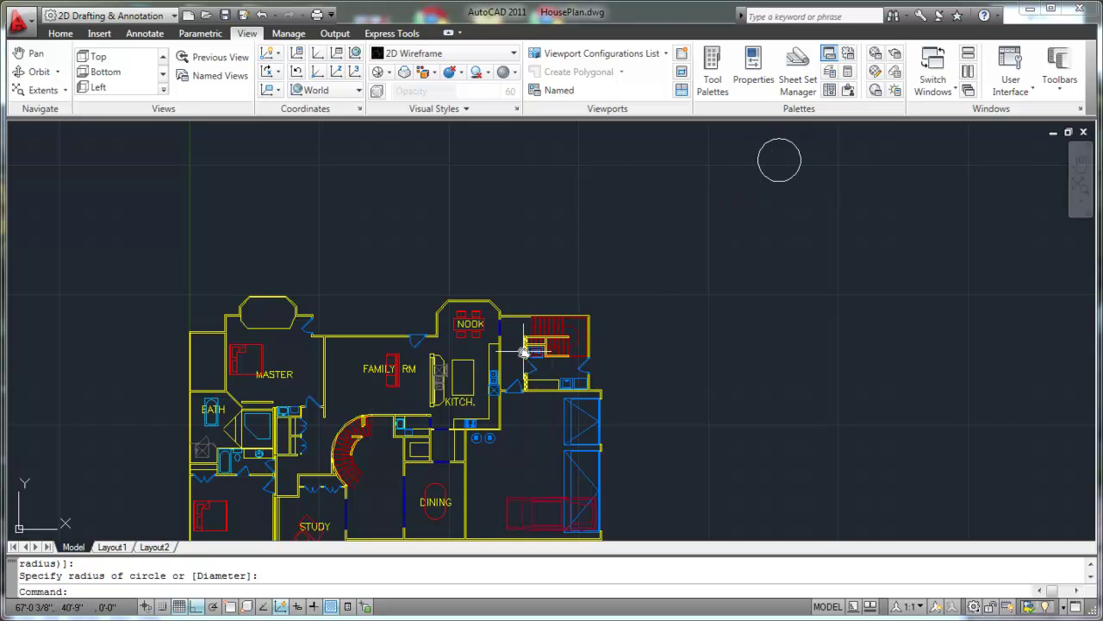
Zoom in on the family room and kitchen, and fit both the plan and the circle in view with Zoom Extents.
scroll(520, 345, down, 2)
scroll(533, 289, up, 8)
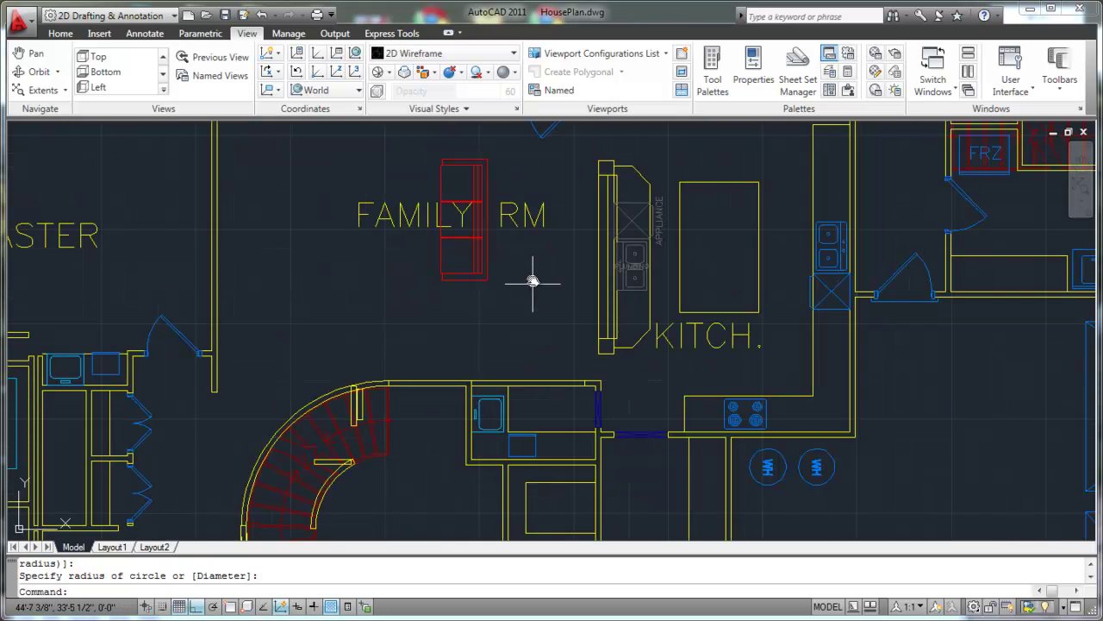
scroll(530, 259, up, 1)
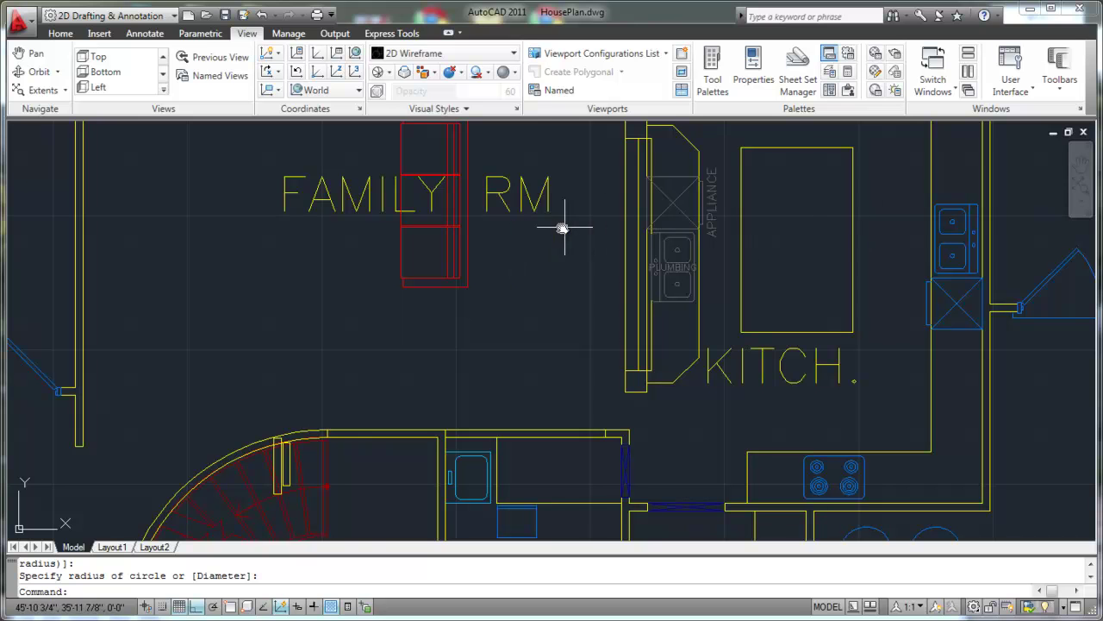
click(1083, 204)
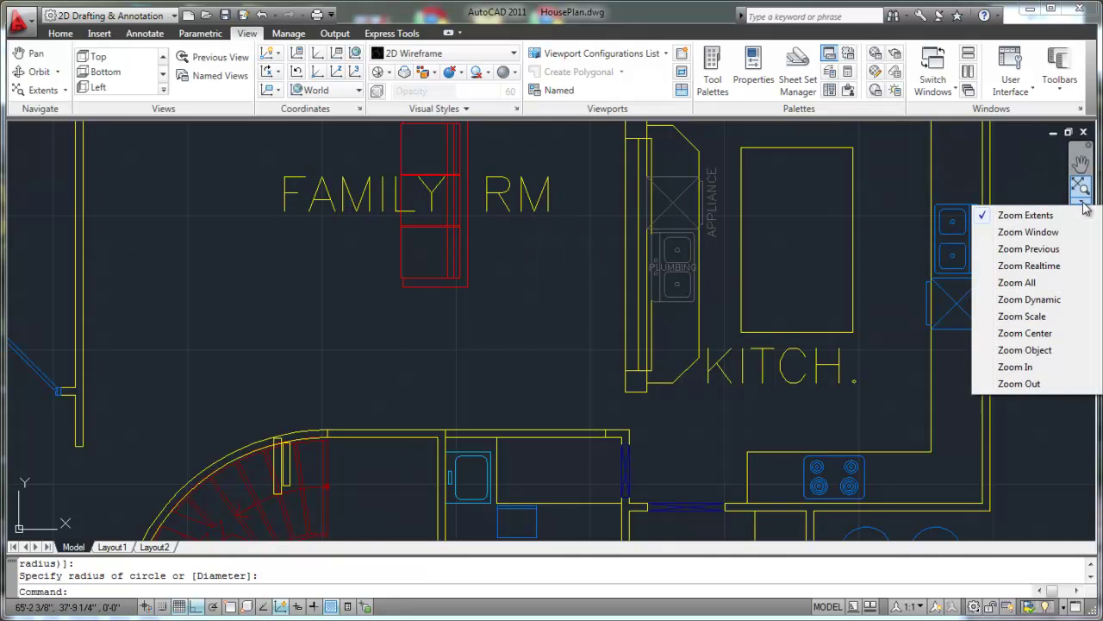
click(1026, 216)
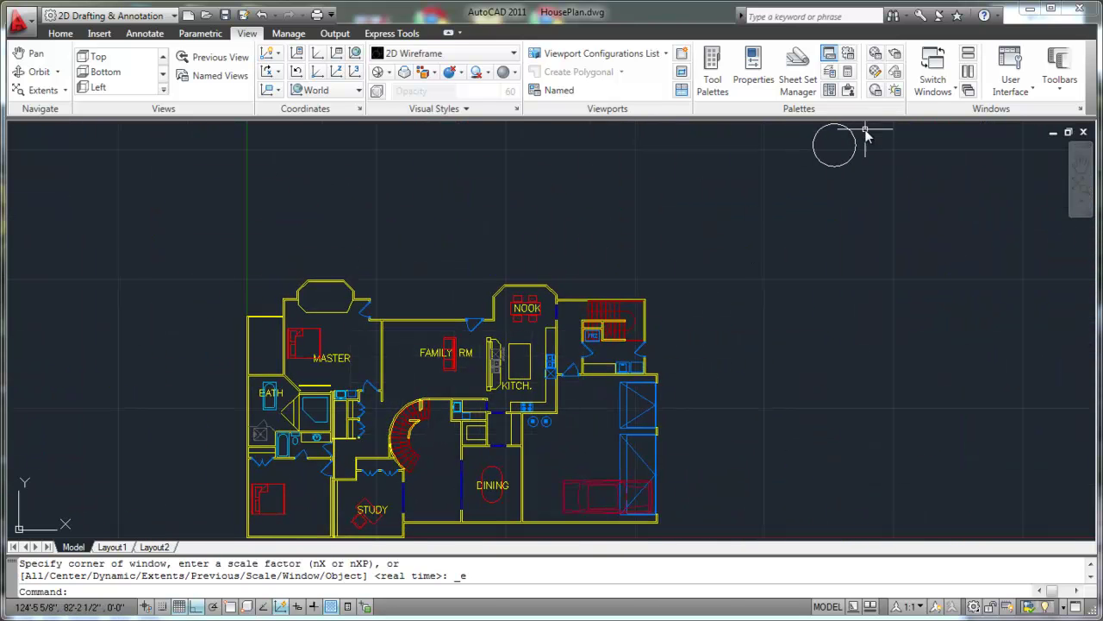
Erase the circle outside the house plan and refit the view to the plan with Zoom Extents.
text(e)
key(Return)
drag(845, 151, 821, 178)
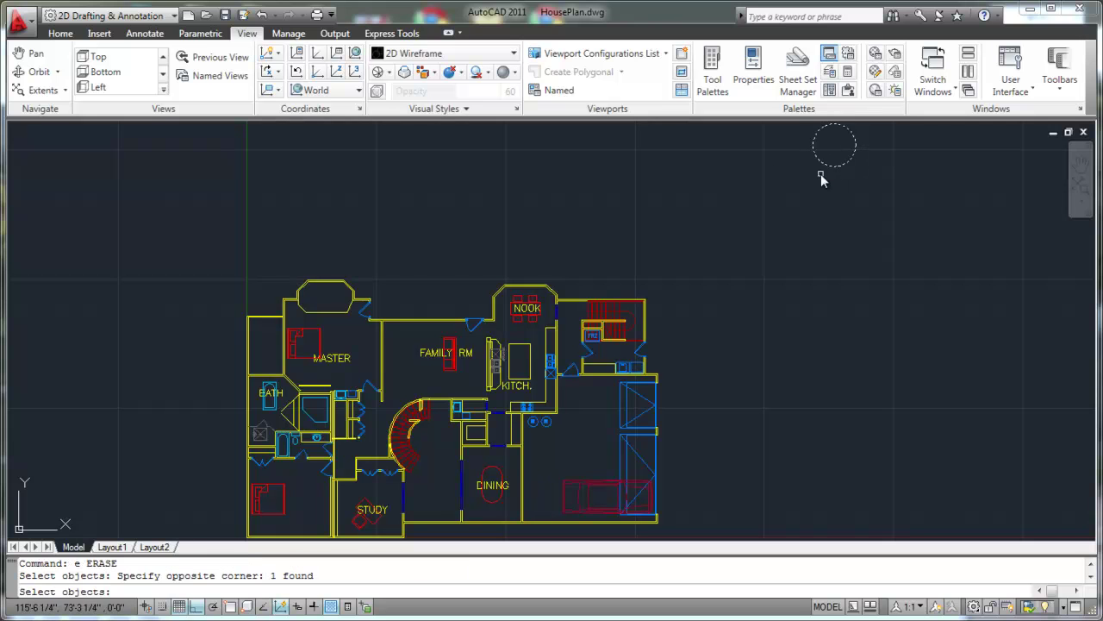
key(Return)
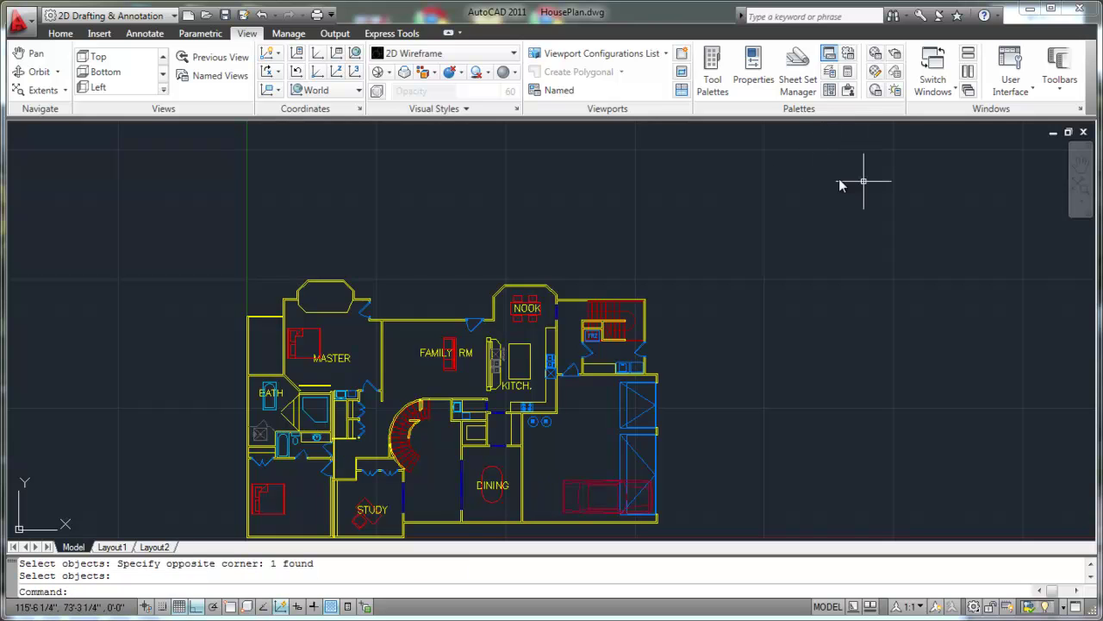
click(1082, 190)
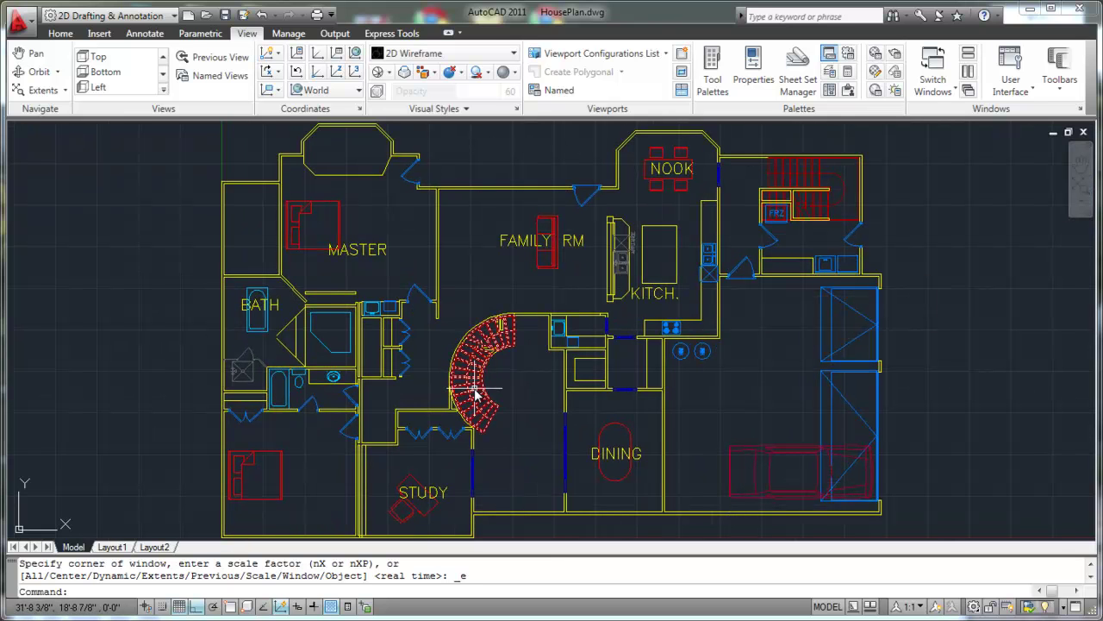
Magnify the master bedroom with Zoom Window, and return to the full plan with Zoom Previous.
click(1085, 204)
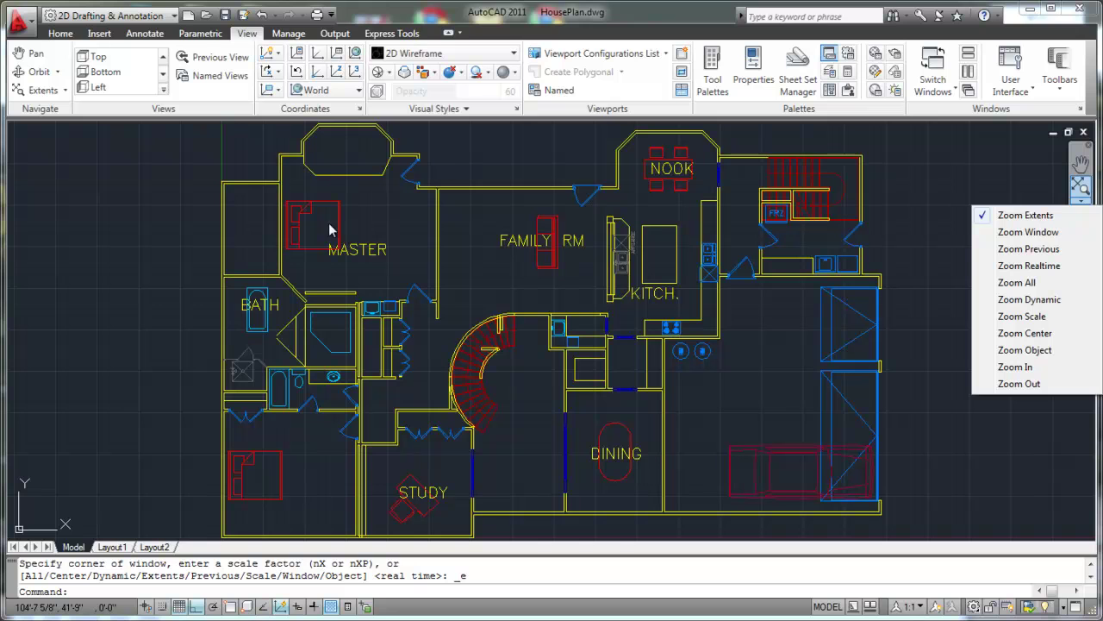
click(1024, 232)
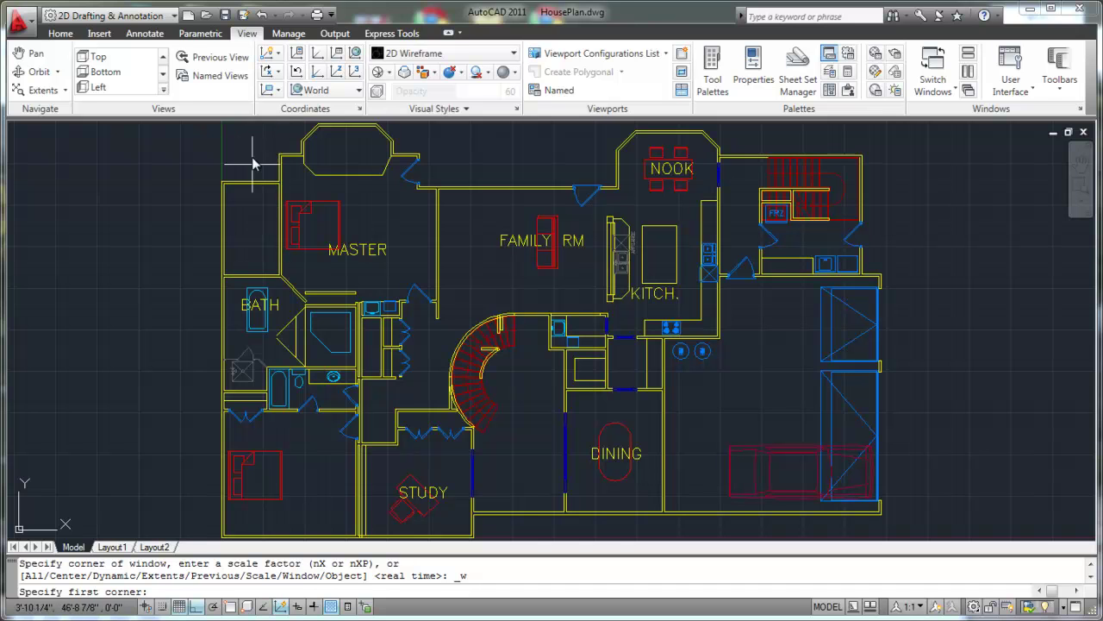
click(261, 126)
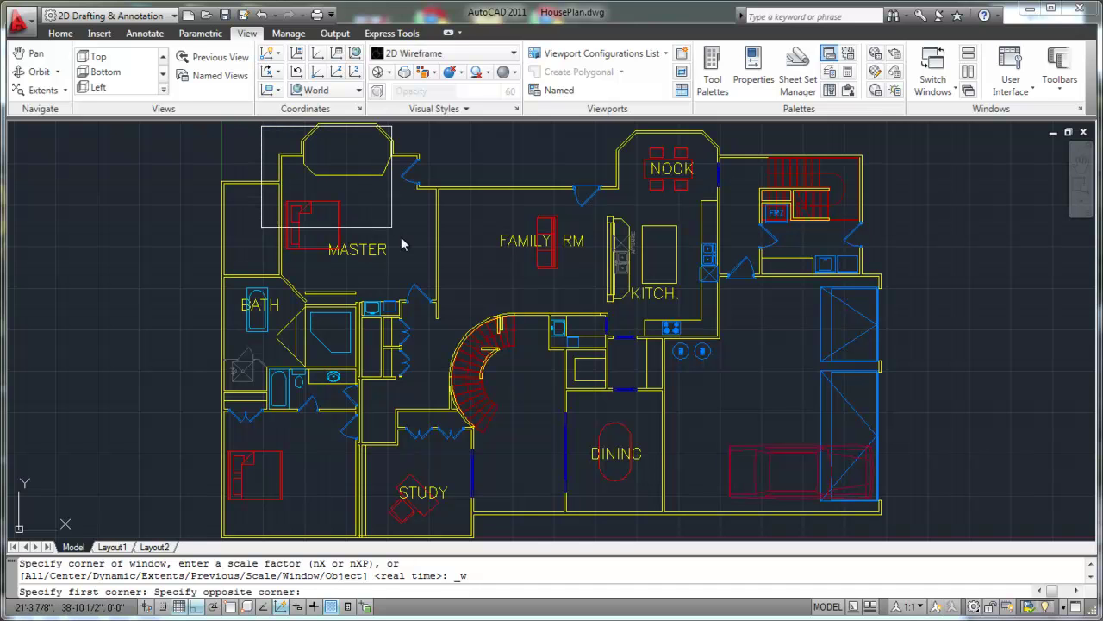
click(456, 331)
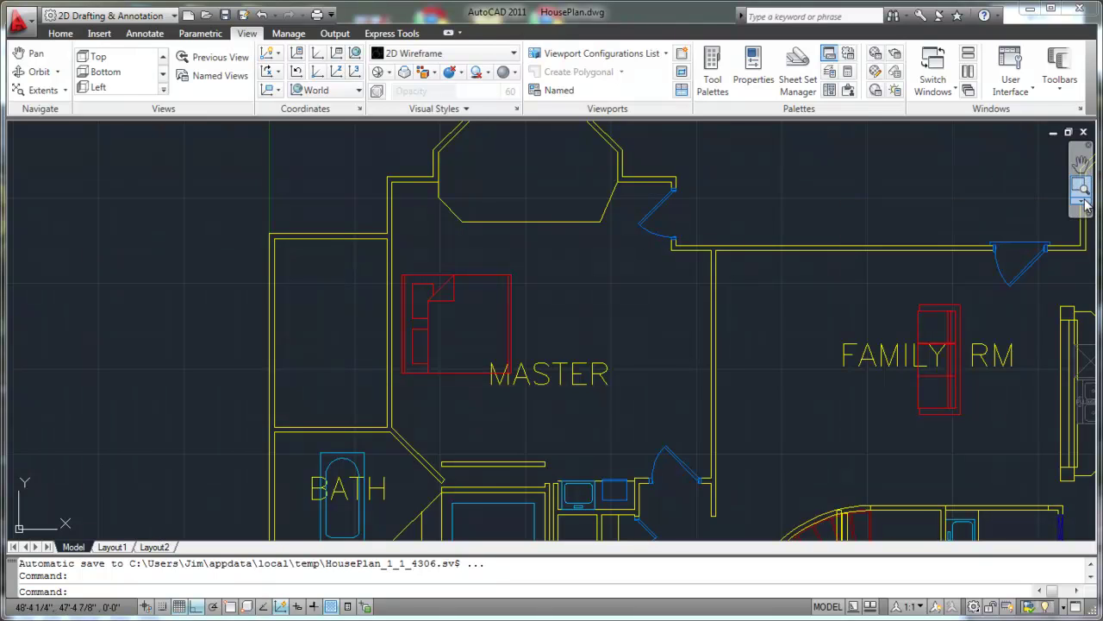
click(1080, 200)
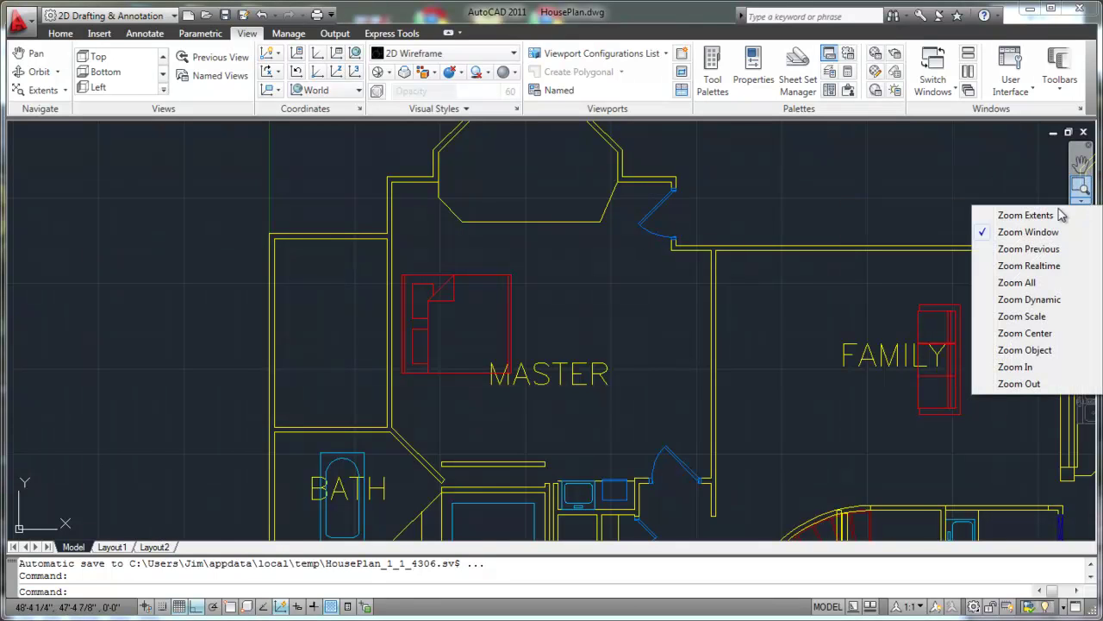
click(1028, 250)
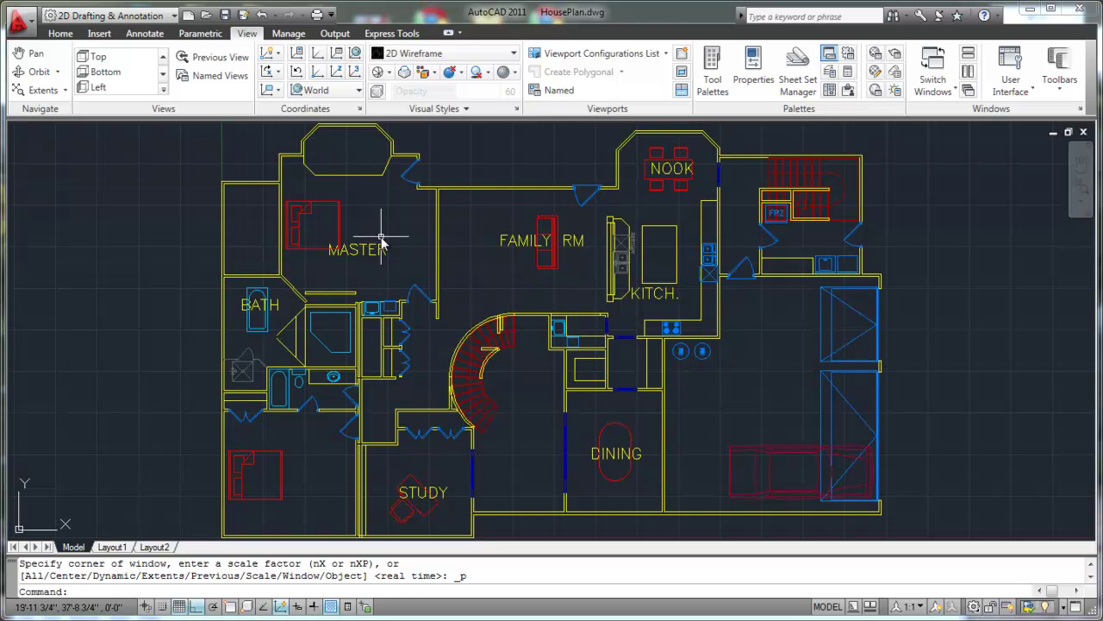
Use Zoom Window again to frame a tighter area around the master bedroom's bed and room label.
click(1080, 201)
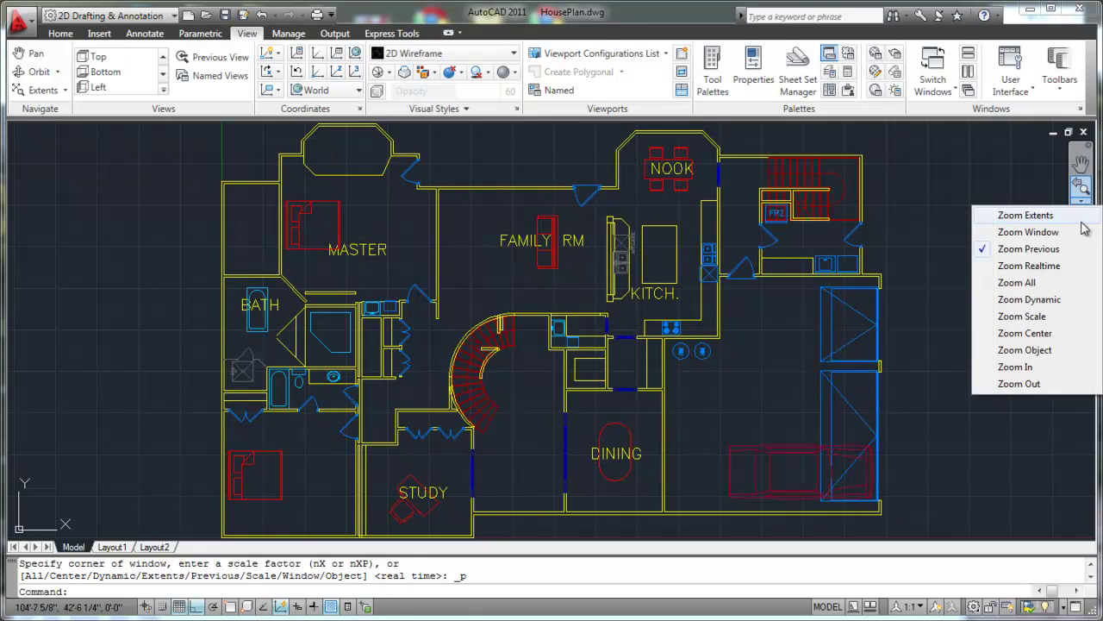
click(1029, 232)
click(246, 184)
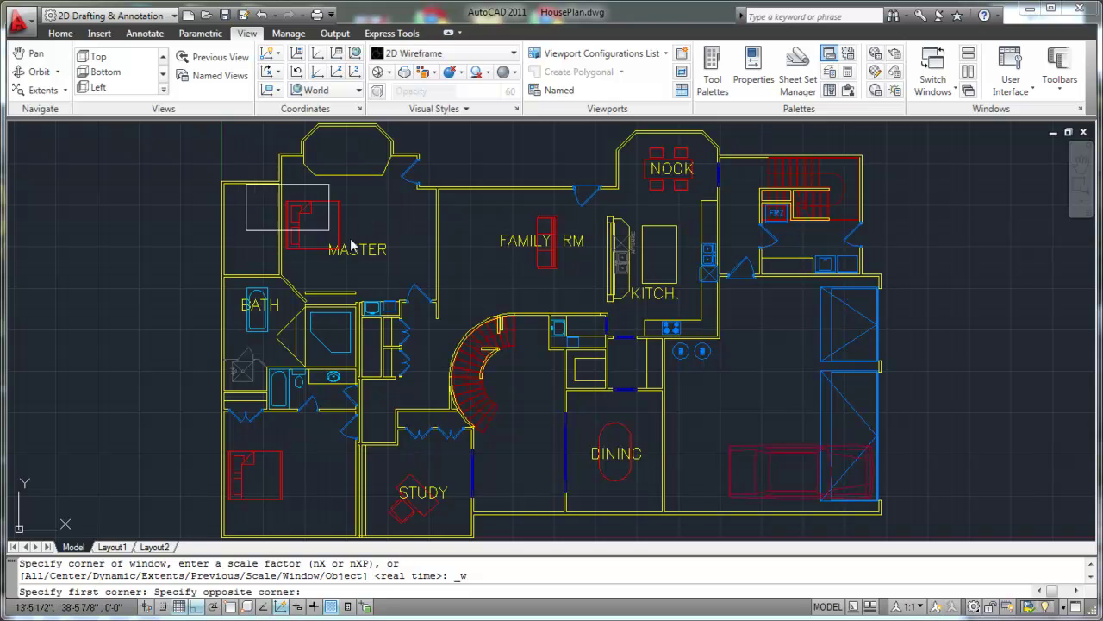
click(463, 341)
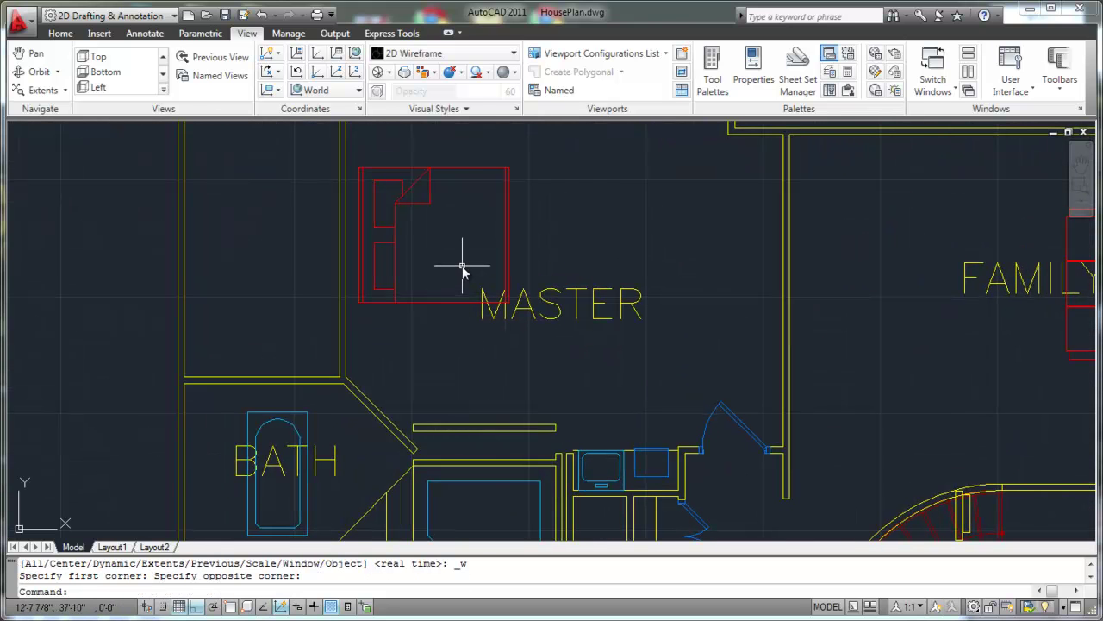
click(1081, 201)
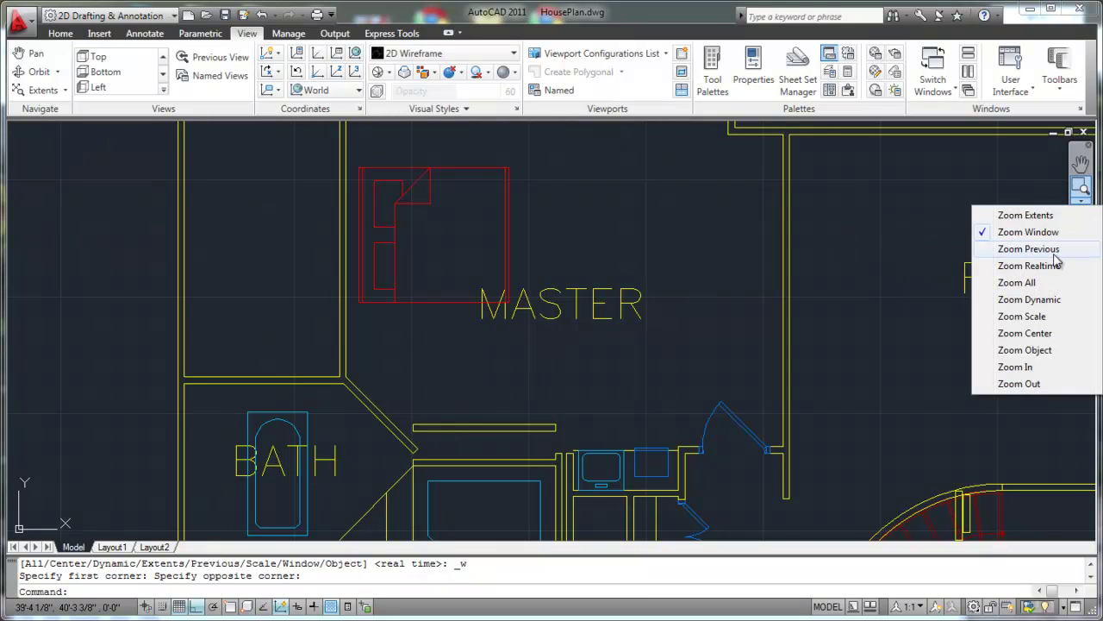
click(1053, 232)
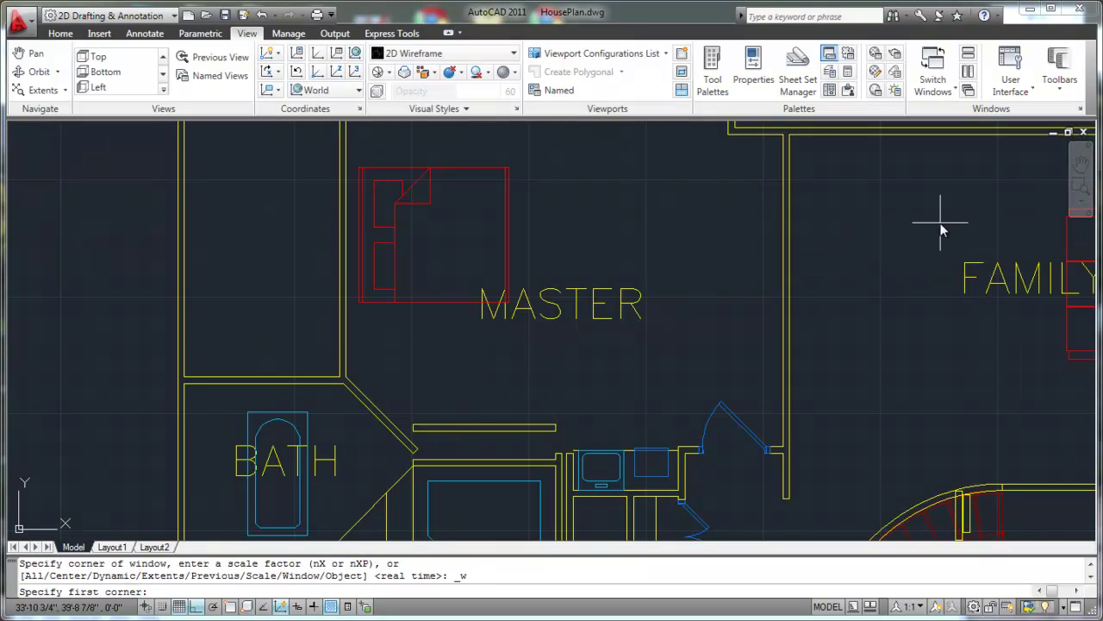
click(1081, 200)
click(1054, 248)
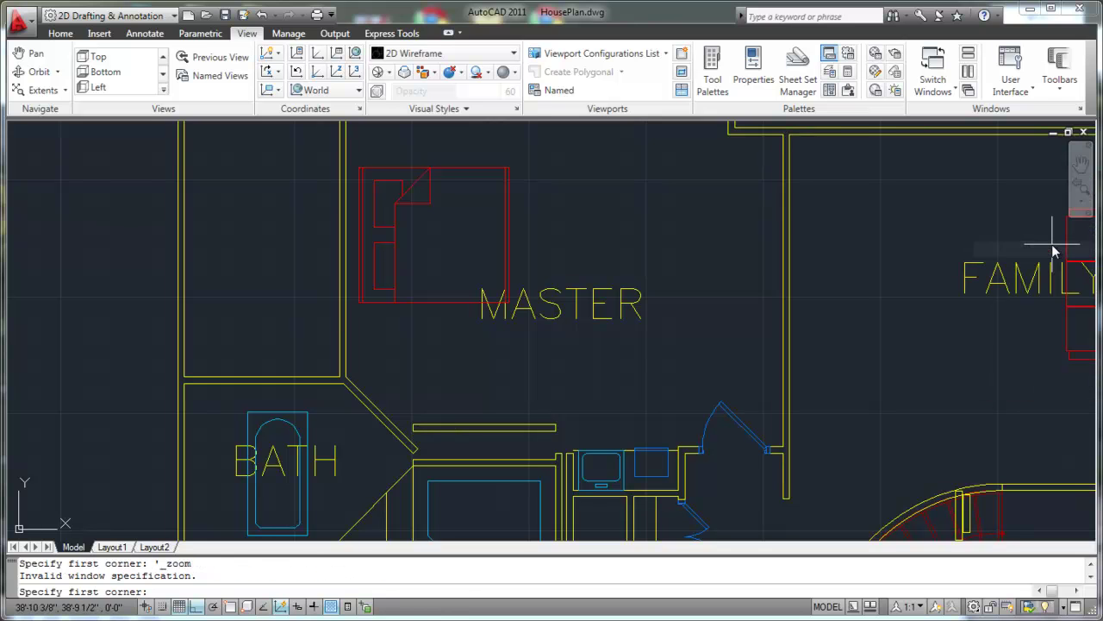
key(Escape)
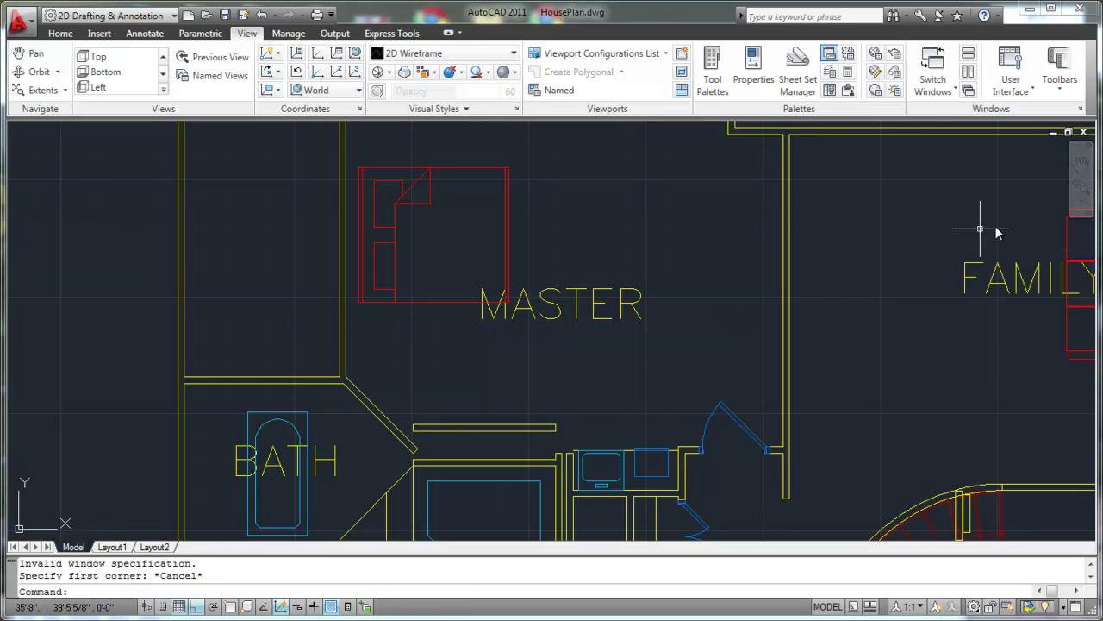
Return from the magnified master bedroom to the full plan with Zoom Previous.
click(1083, 203)
click(1045, 249)
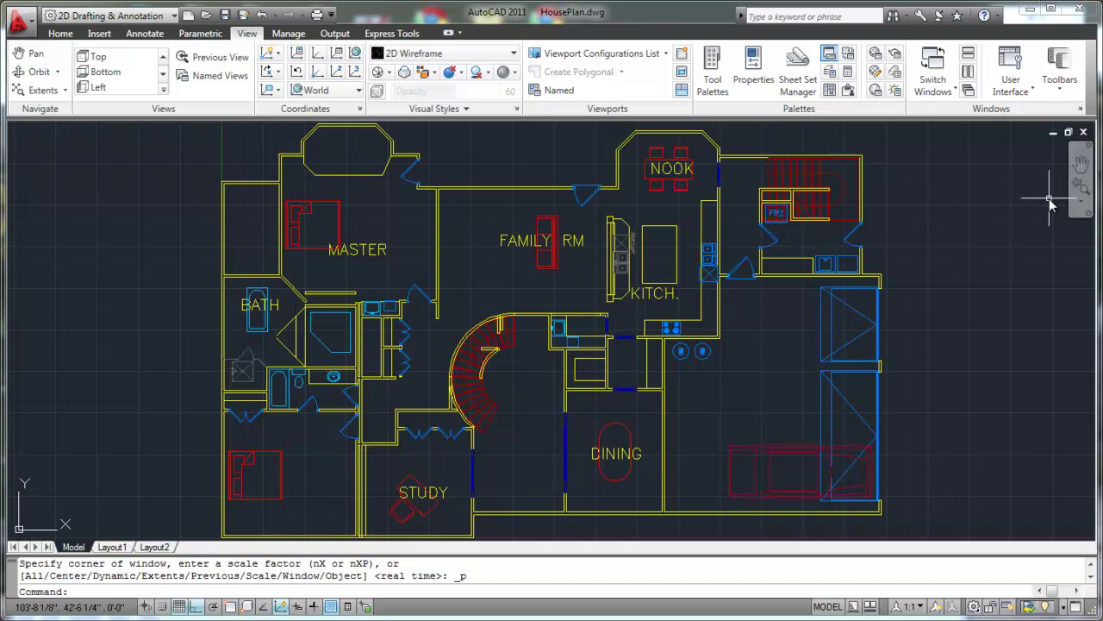
click(1082, 204)
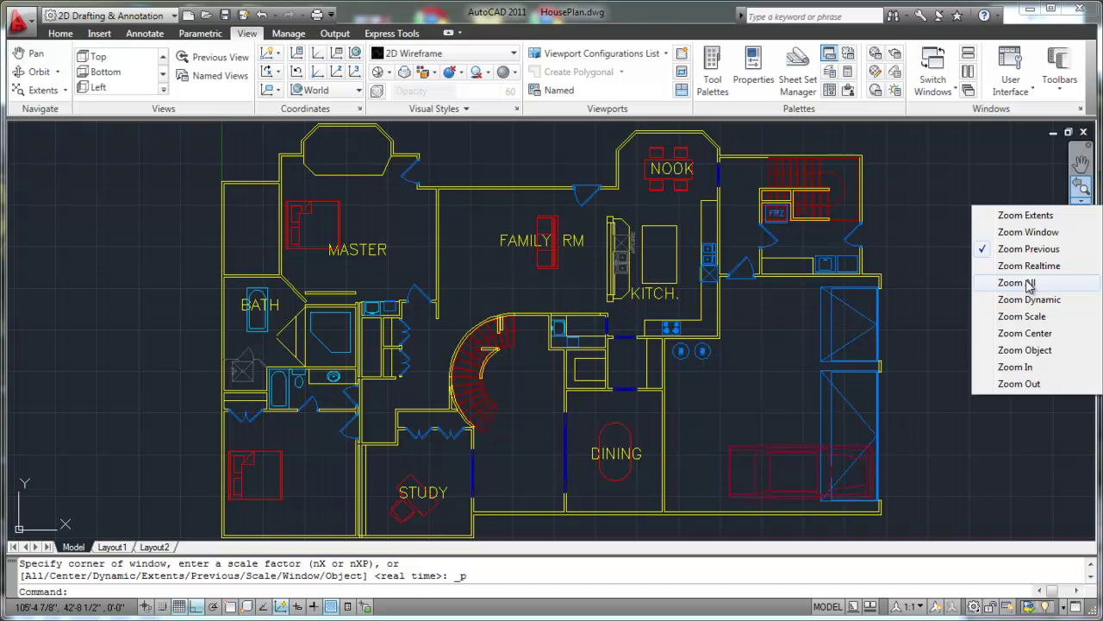
click(1028, 232)
key(Escape)
key(Escape)
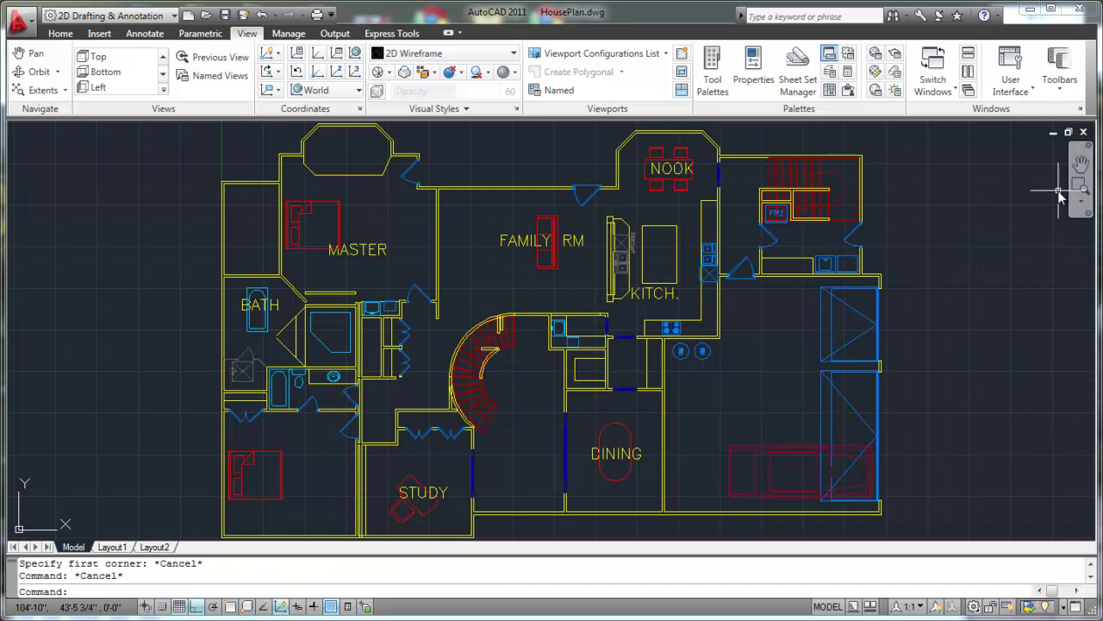
Show the entire drawing area with Zoom All, and magnify the oval dining table with Zoom Object.
click(1081, 201)
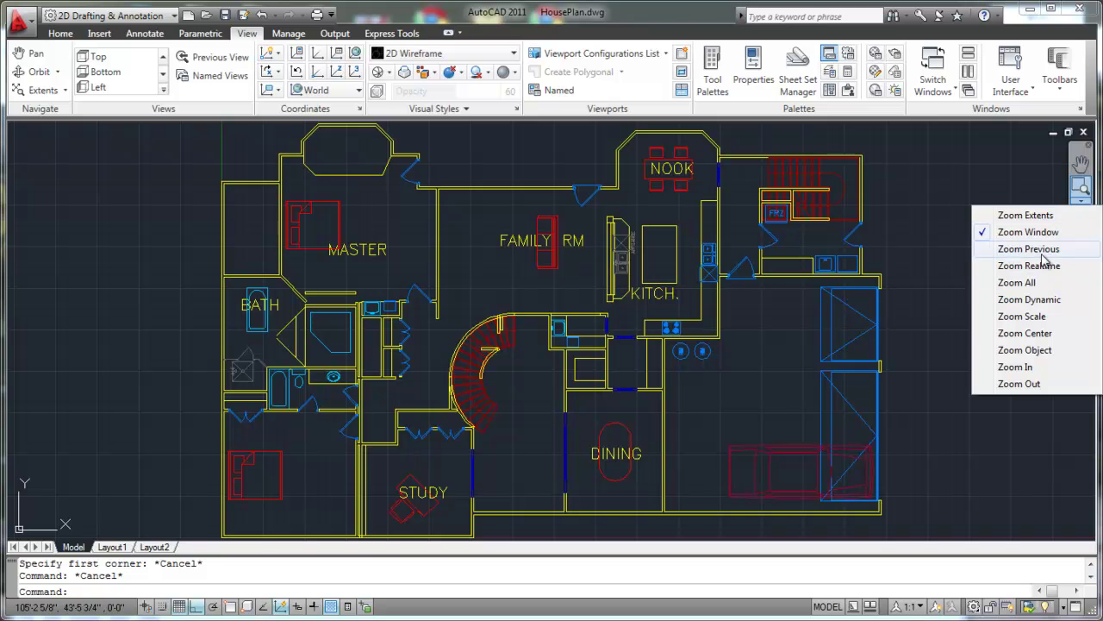
click(1040, 283)
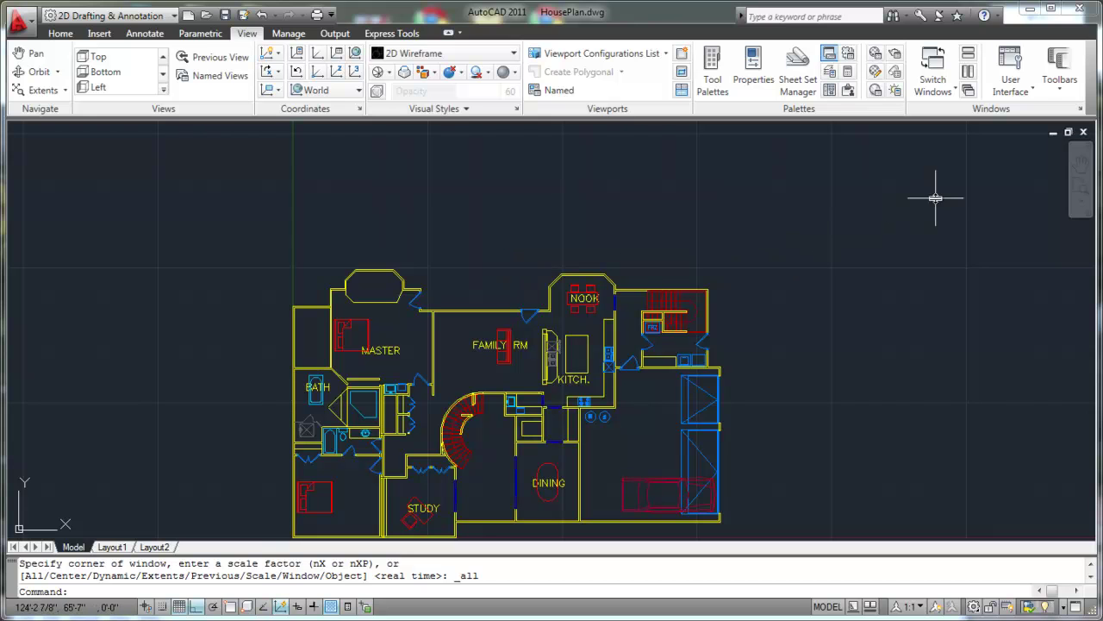
click(1080, 204)
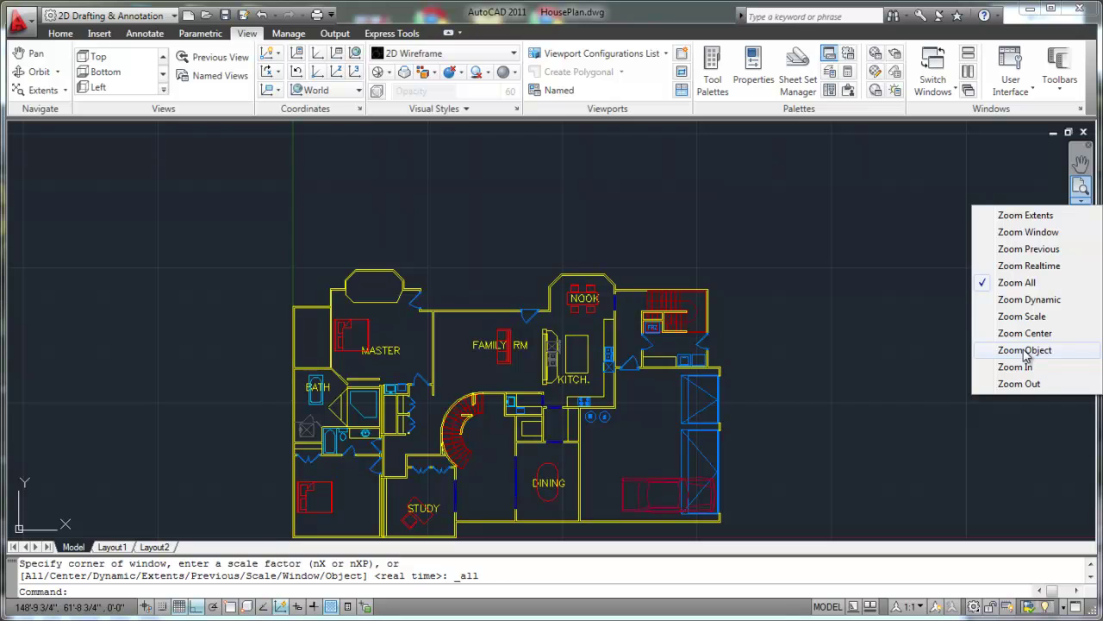
click(1025, 350)
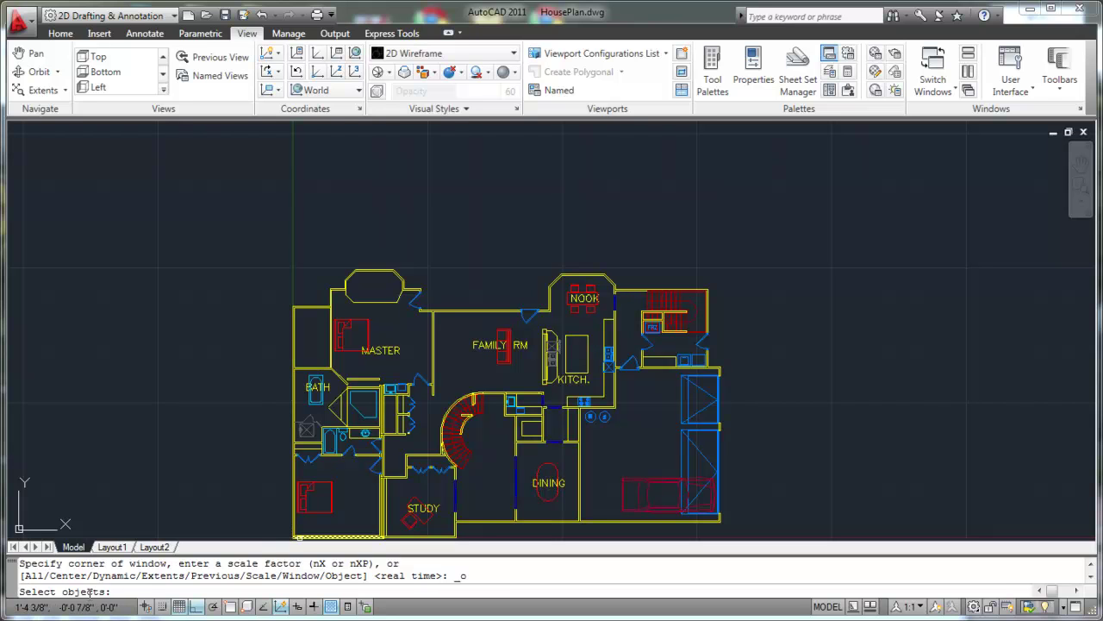
click(551, 464)
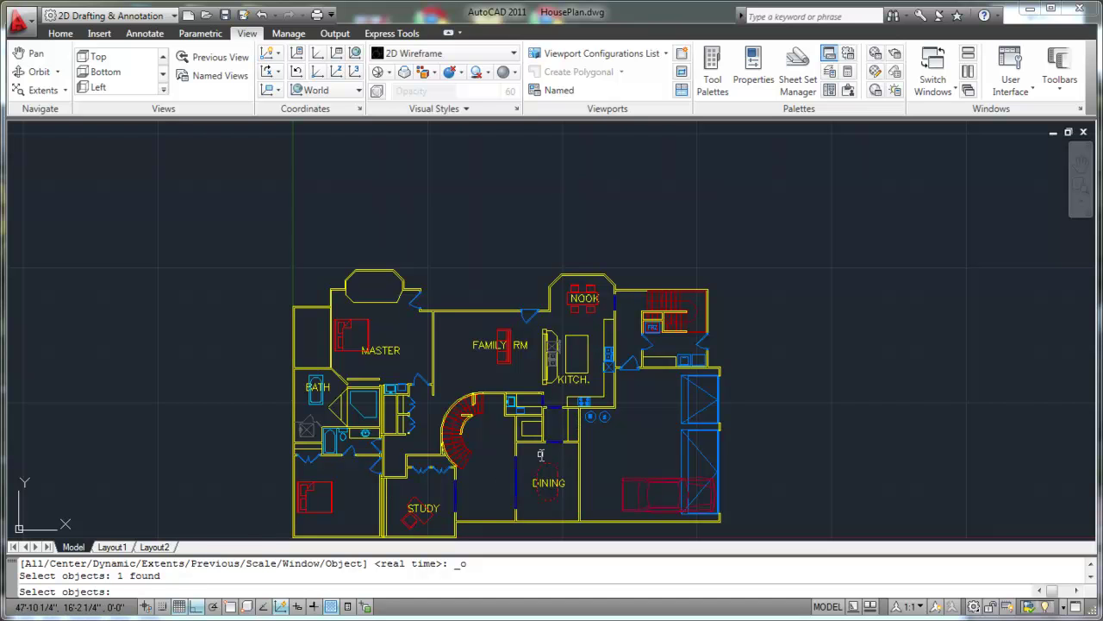
key(Return)
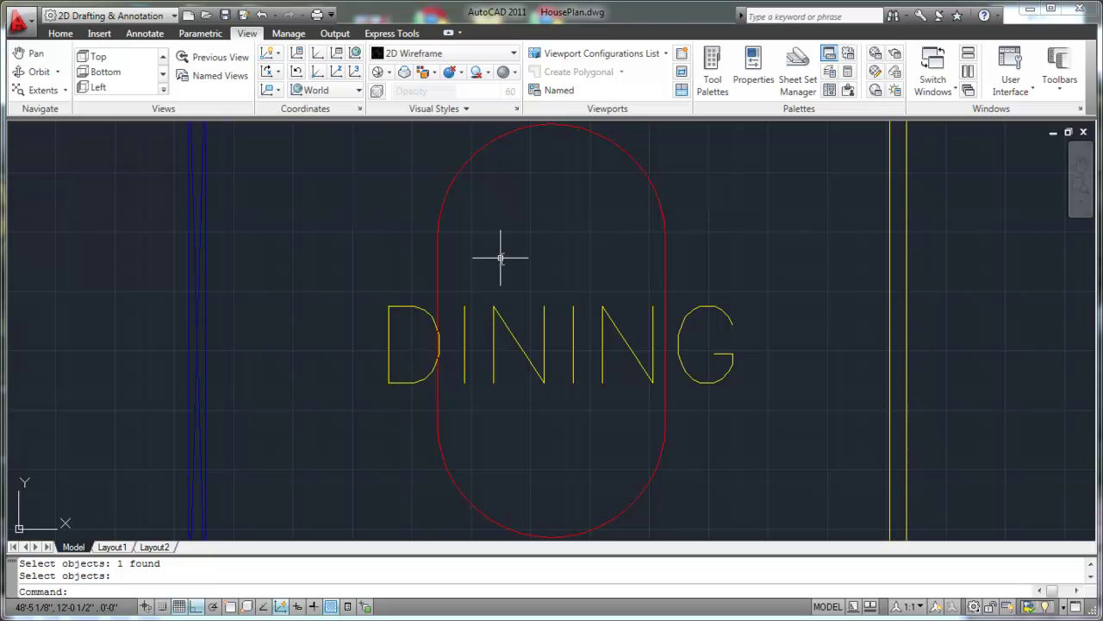
Examine the dining room, kitchen and family room by zooming and panning freely around the plan.
scroll(500, 257, down, 10)
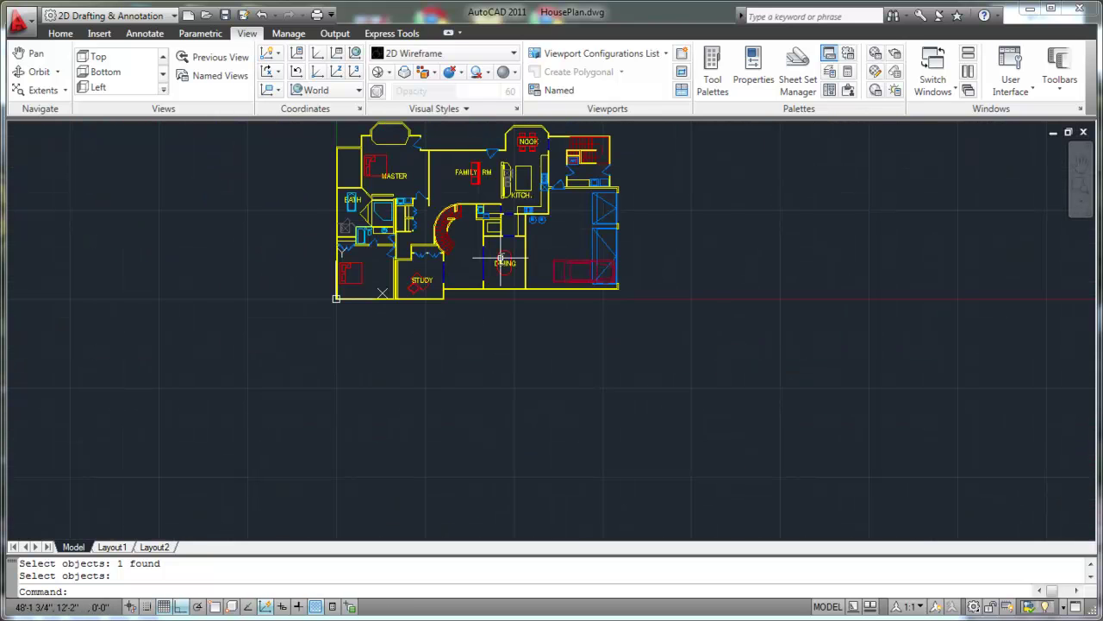
scroll(500, 257, up, 10)
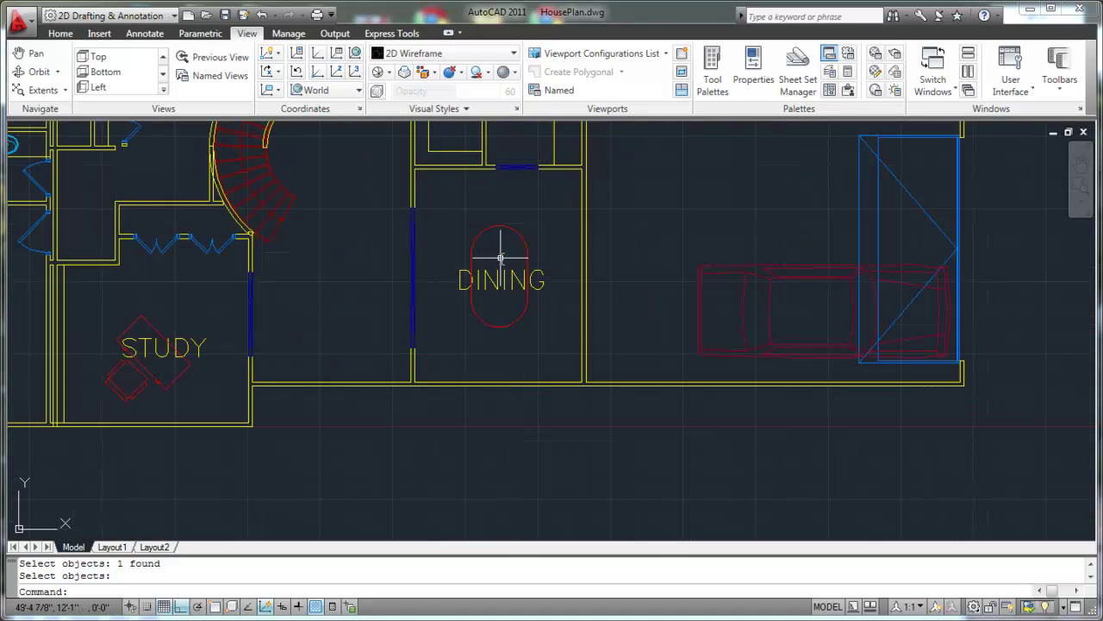
scroll(500, 257, down, 10)
mouse_move(500, 259)
middle_down()
mouse_move(472, 424)
mouse_move(592, 407)
mouse_move(685, 376)
mouse_move(535, 403)
middle_up()
scroll(546, 291, up, 8)
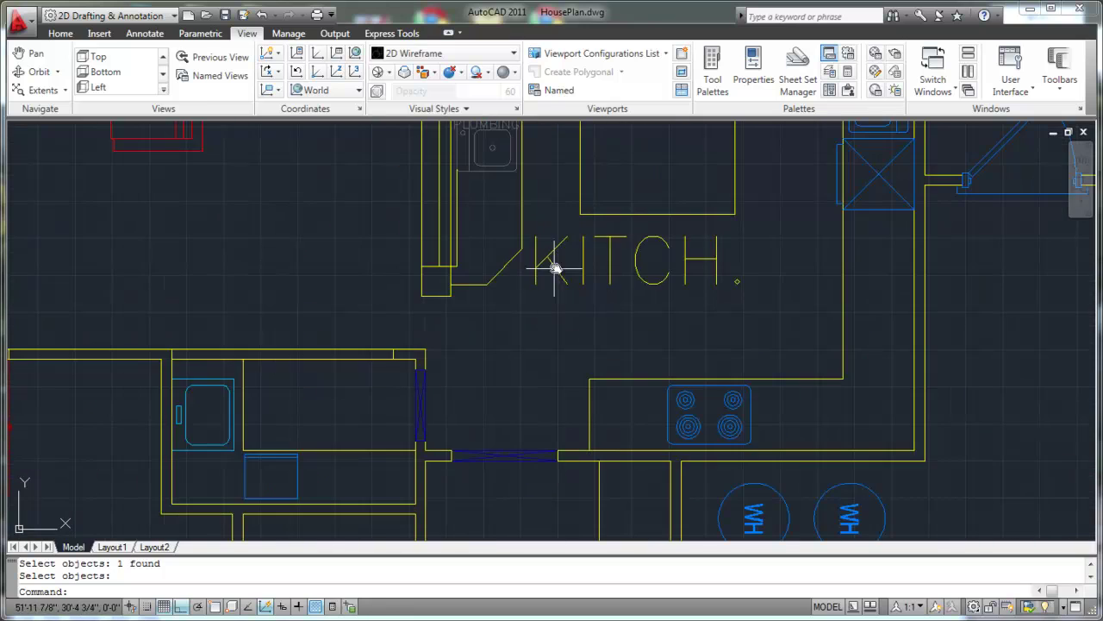
middle_drag(559, 225, 414, 436)
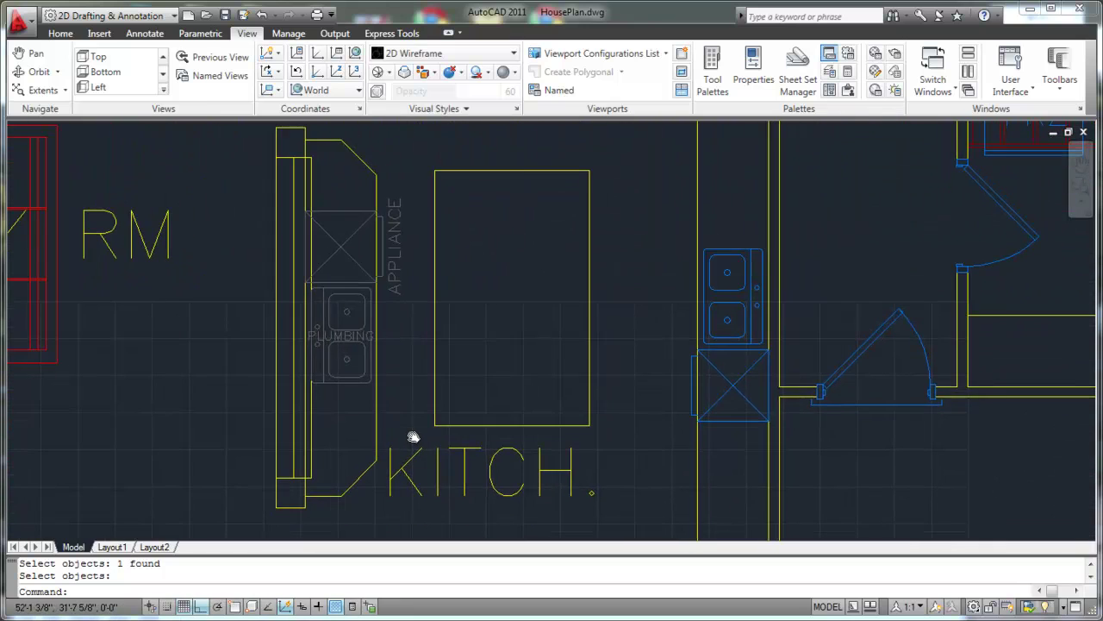
scroll(465, 310, down, 6)
scroll(468, 320, up, 5)
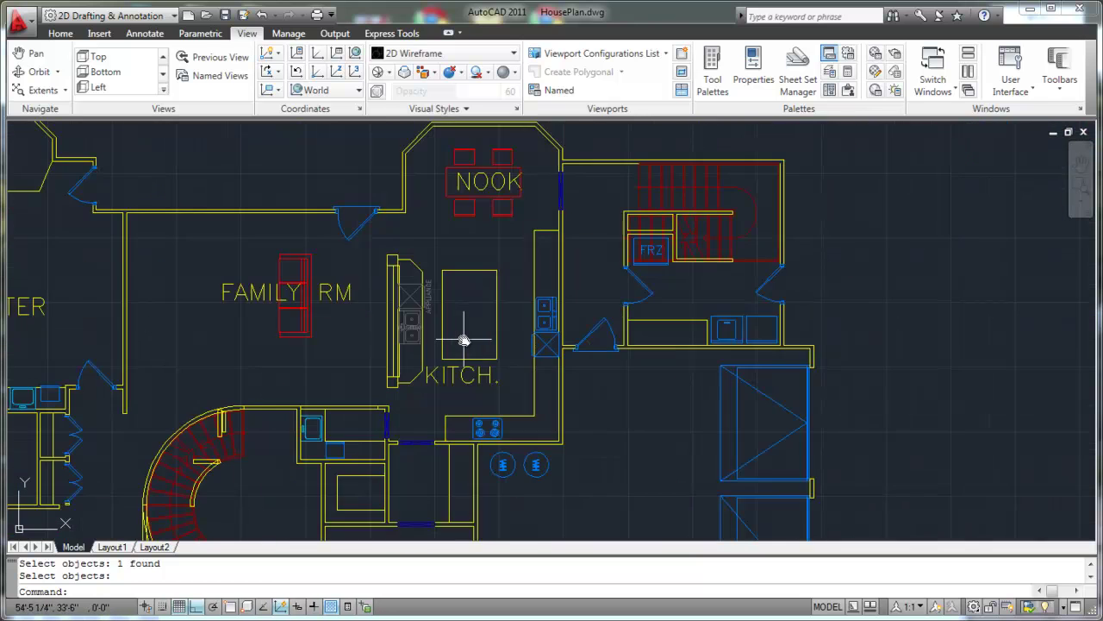
scroll(461, 336, down, 3)
middle_drag(437, 303, 630, 371)
scroll(438, 355, down, 2)
scroll(457, 362, down, 4)
scroll(488, 364, up, 5)
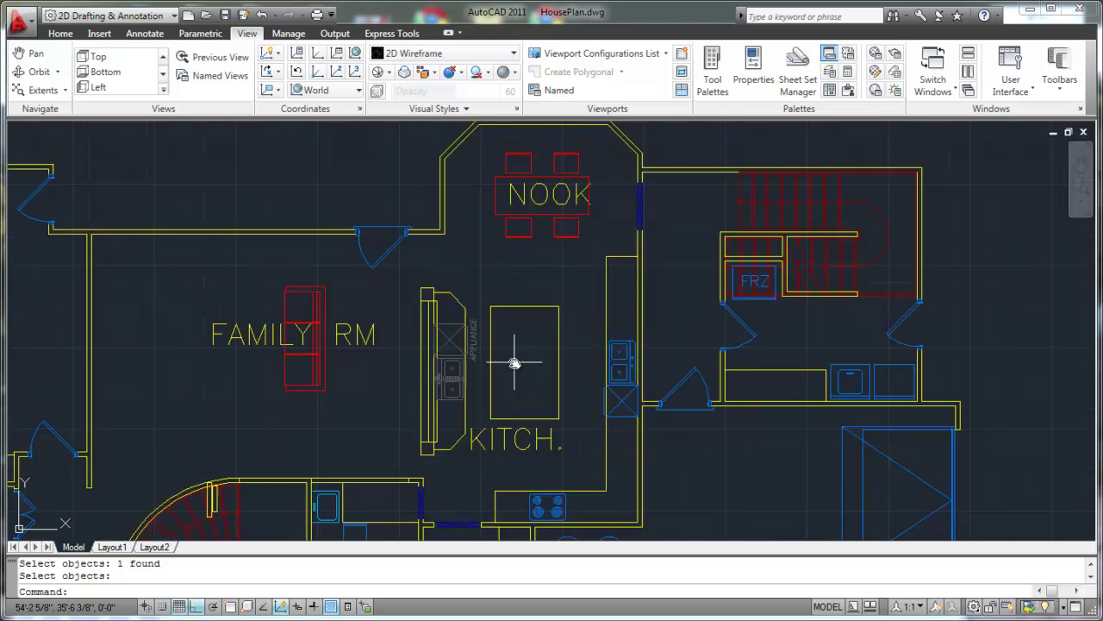
scroll(522, 366, up, 2)
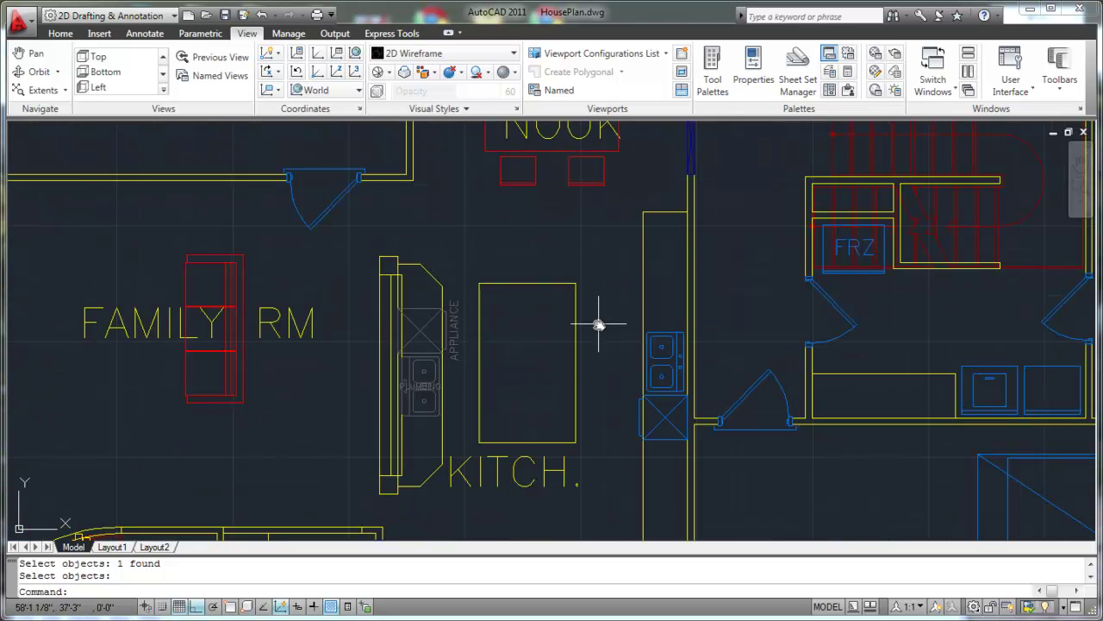
scroll(561, 320, down, 6)
scroll(496, 301, up, 2)
scroll(887, 217, up, 2)
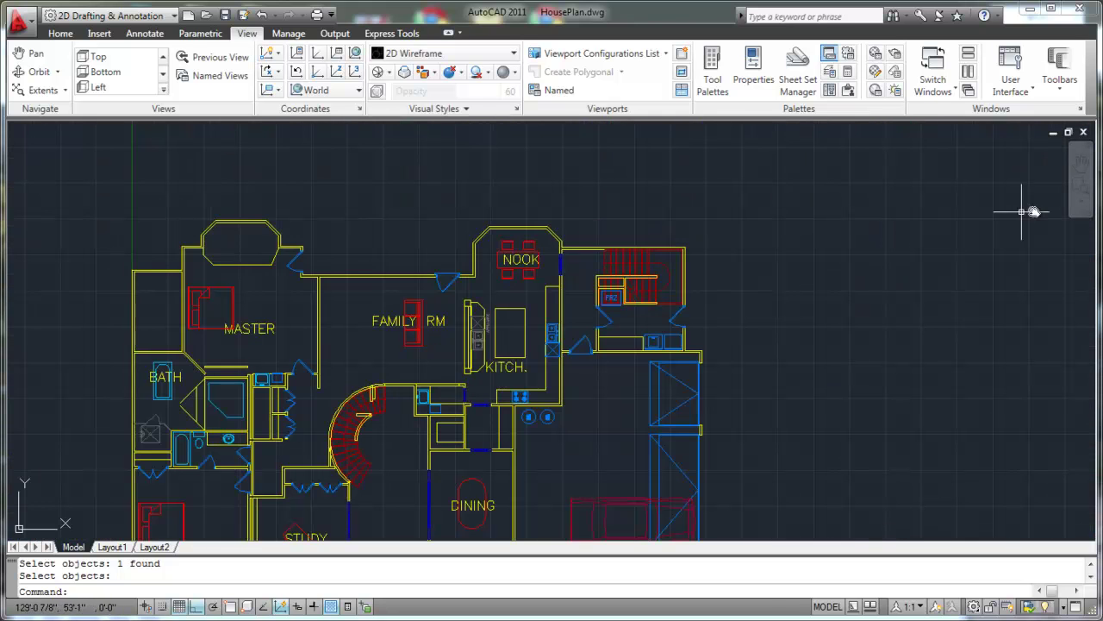
Fit the whole house plan in view with Zoom Extents.
click(1079, 203)
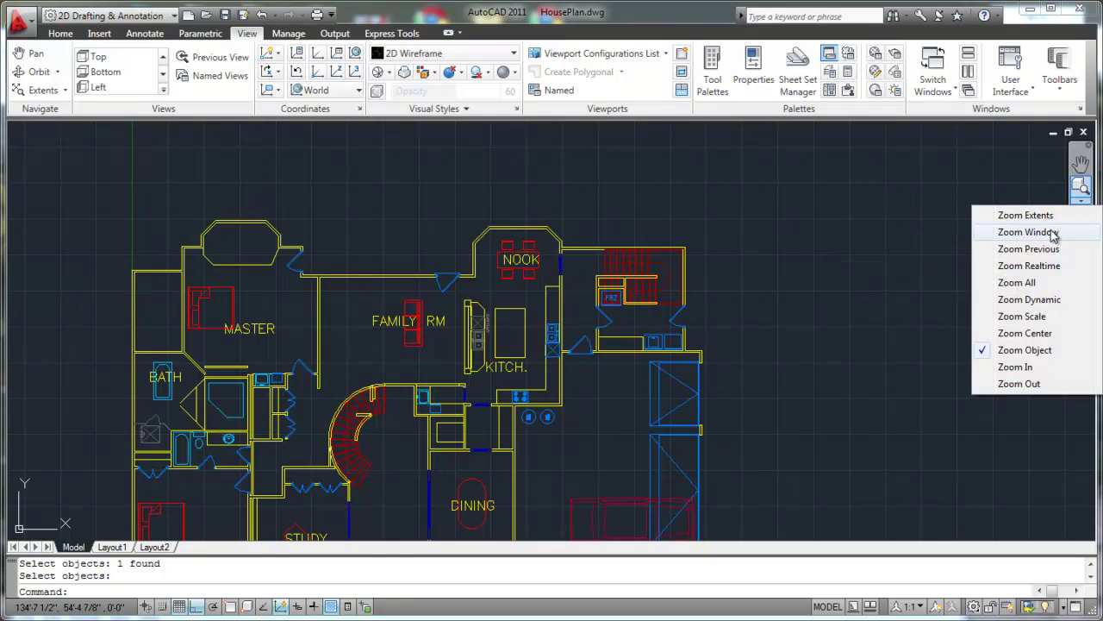
click(1017, 214)
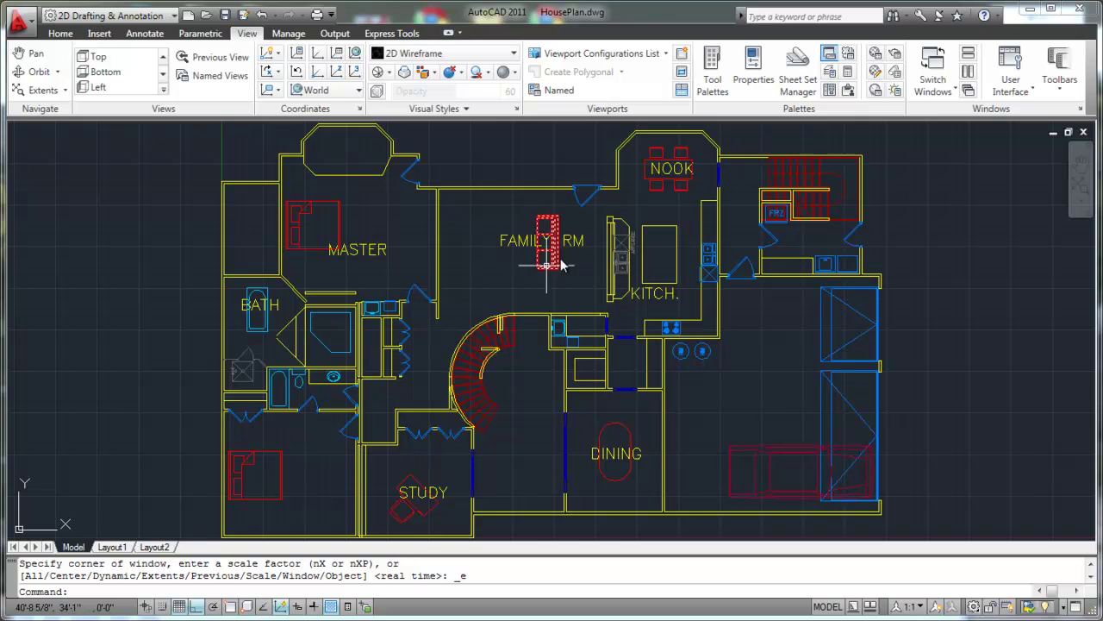
click(1081, 202)
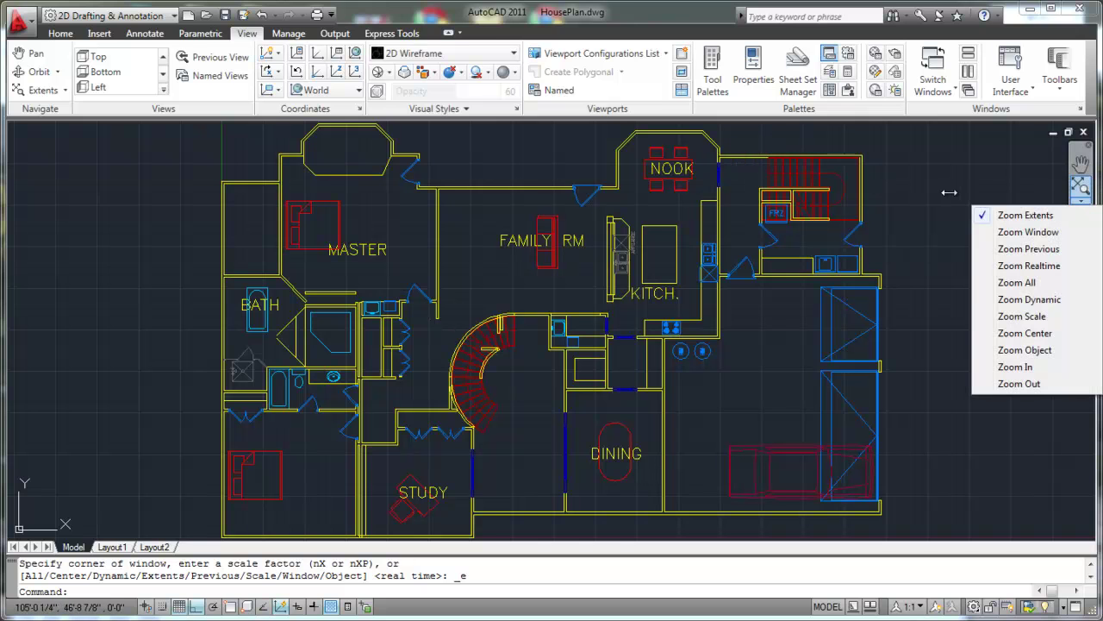
key(Escape)
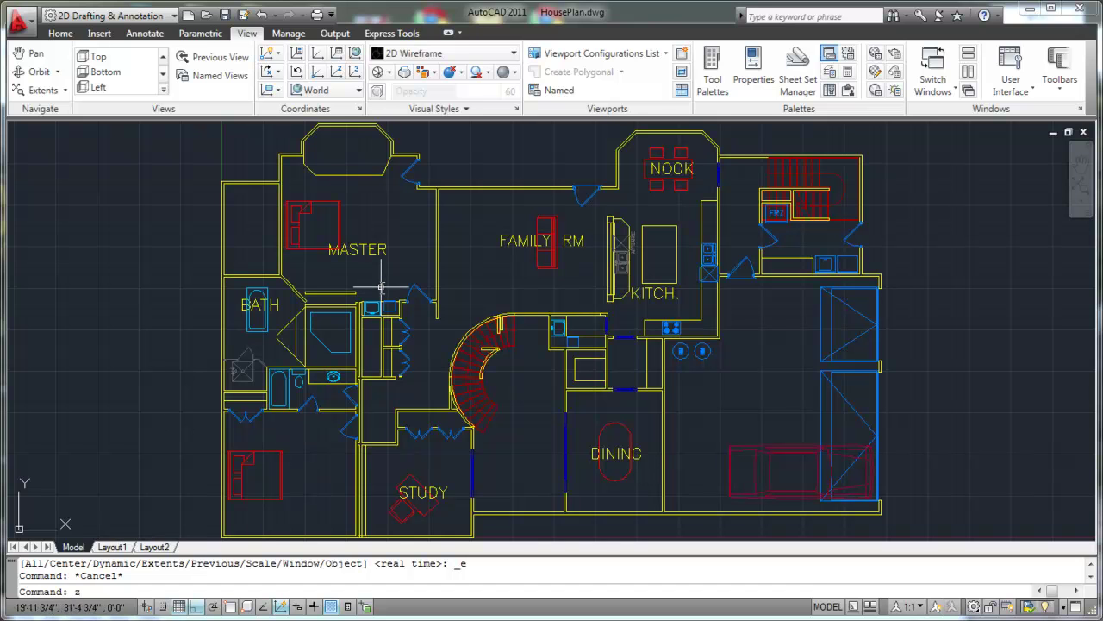
Magnify the family room with the ZOOM command's Window option, and refit the plan with its Extents option.
key(Return)
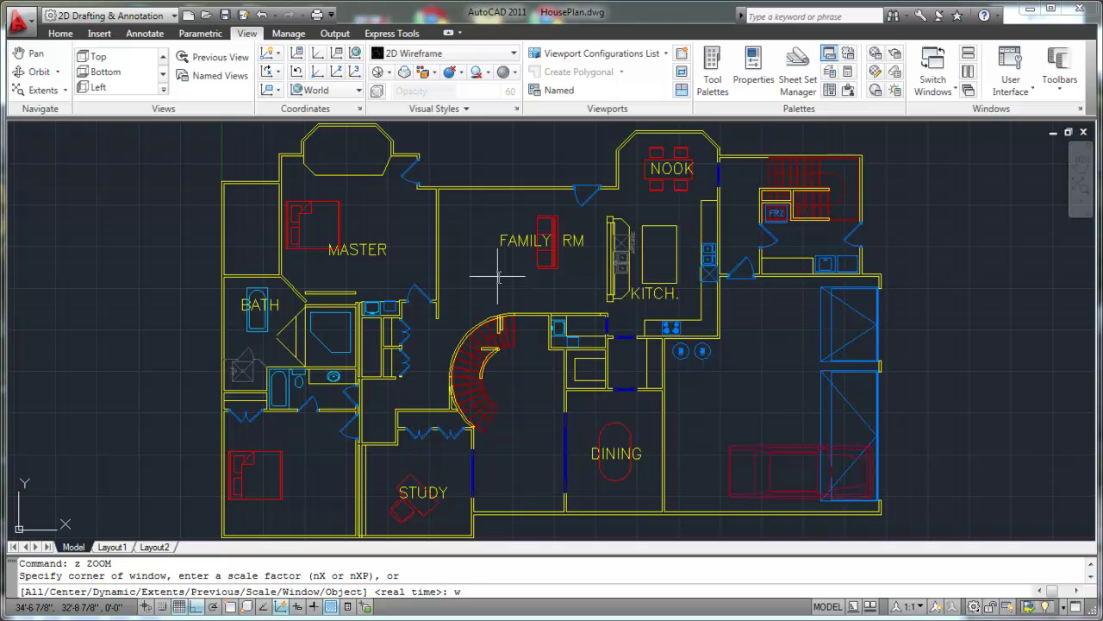
key(Return)
click(502, 185)
click(631, 296)
text(z)
key(Return)
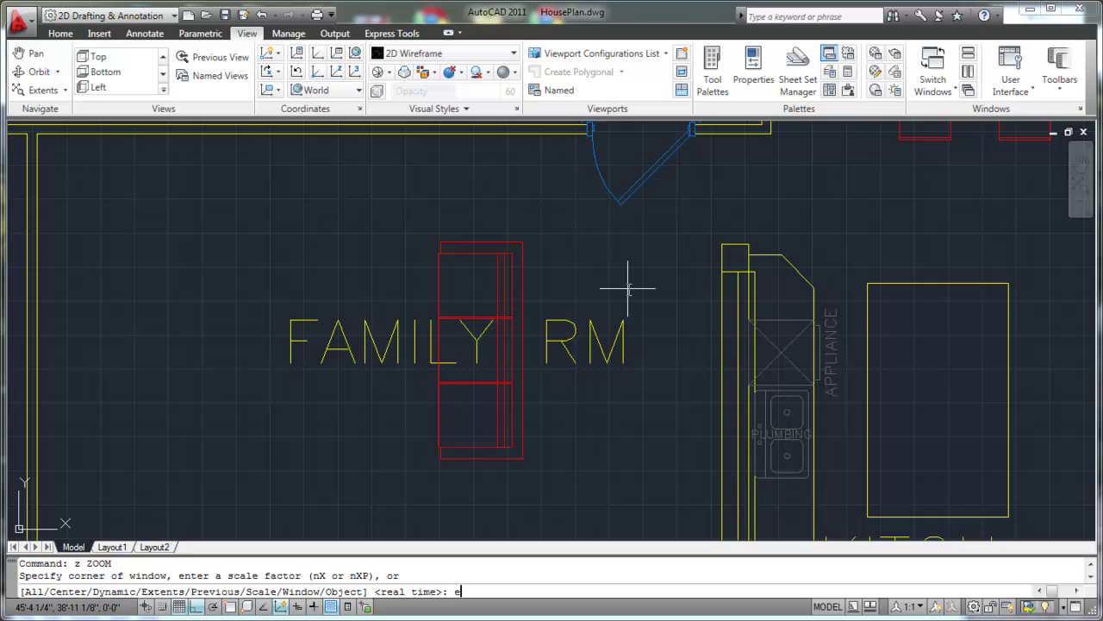
text(e)
key(Return)
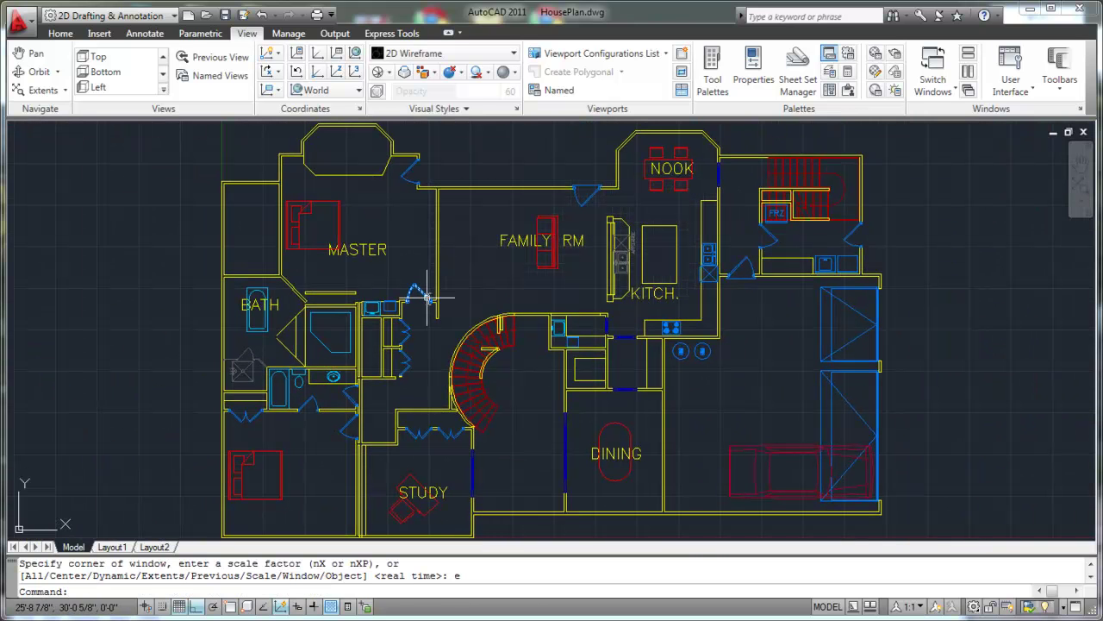
Magnify the master bedroom with the ZOOM command's Window option, and return to the full plan with its Previous option.
text(z ZOOM)
key(Return)
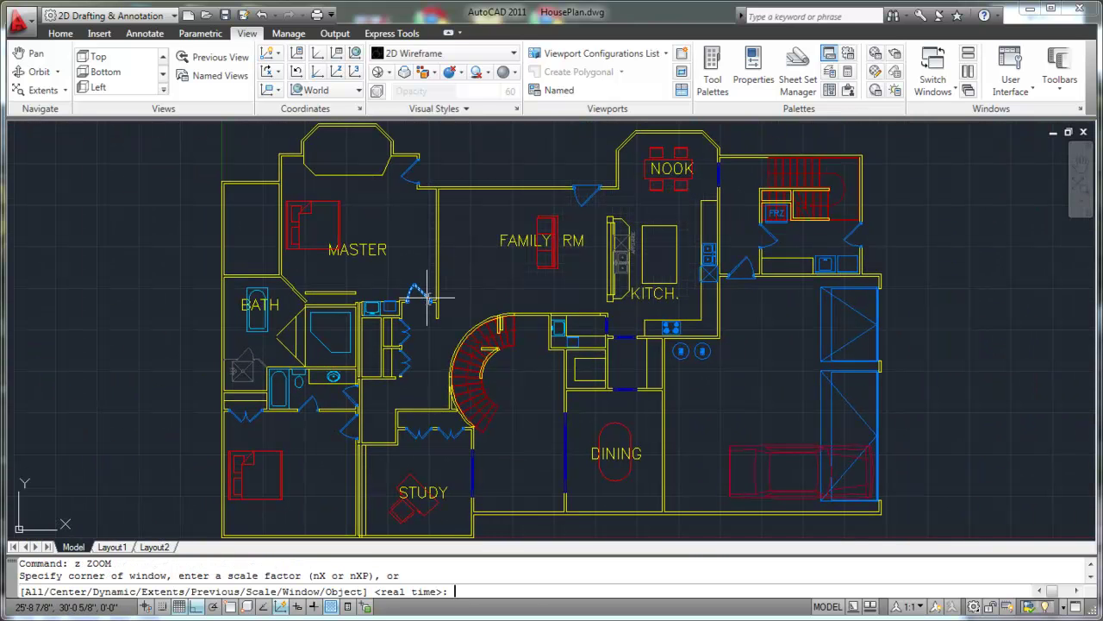
text(w)
key(Return)
click(206, 166)
click(379, 312)
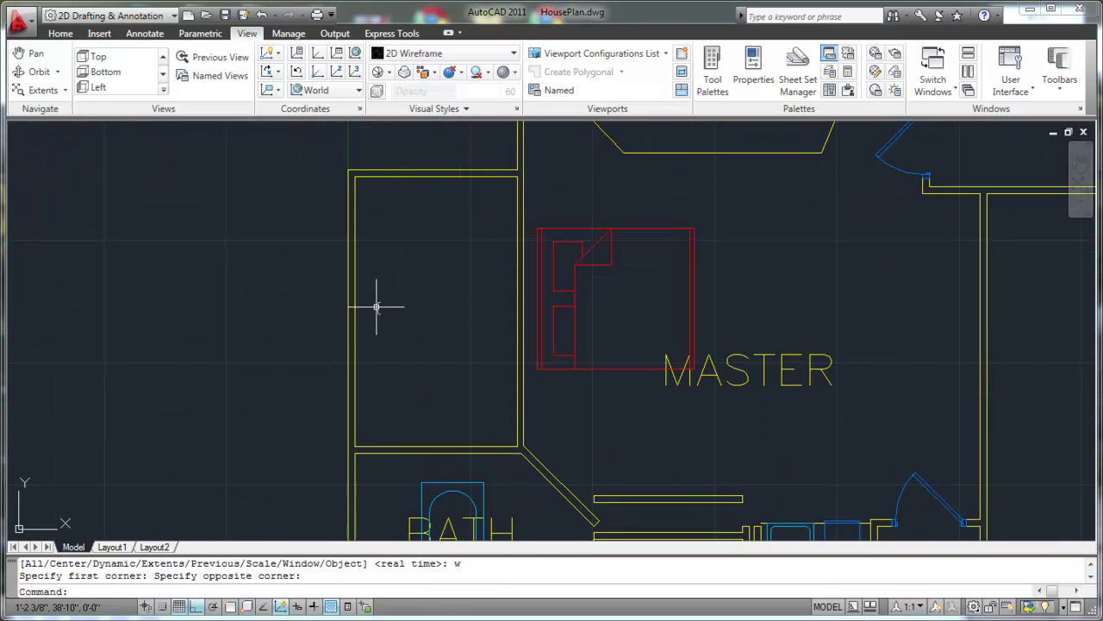
text(z)
key(Return)
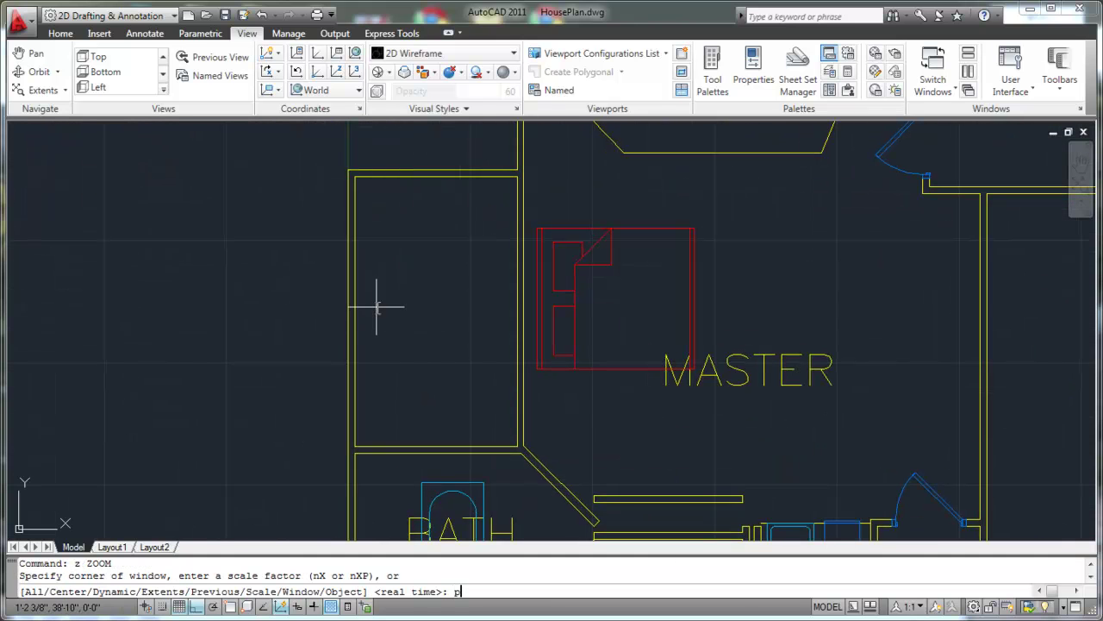
text(p)
key(Return)
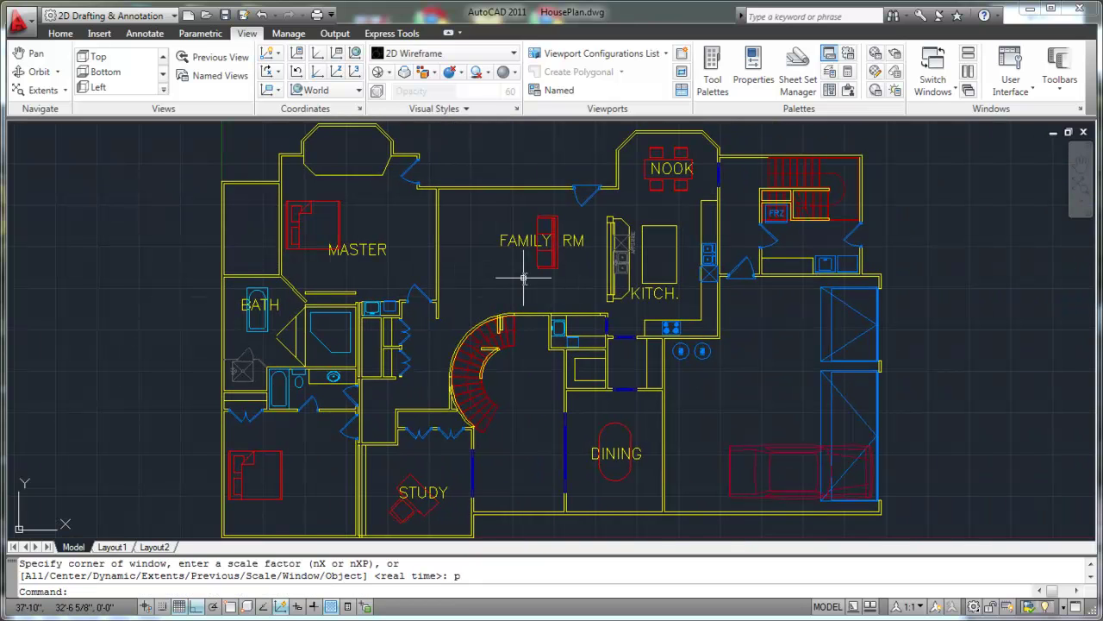
Magnify the area between the curved stairs and the kitchen with a zoom window, and restore the full plan view.
text(z)
key(Return)
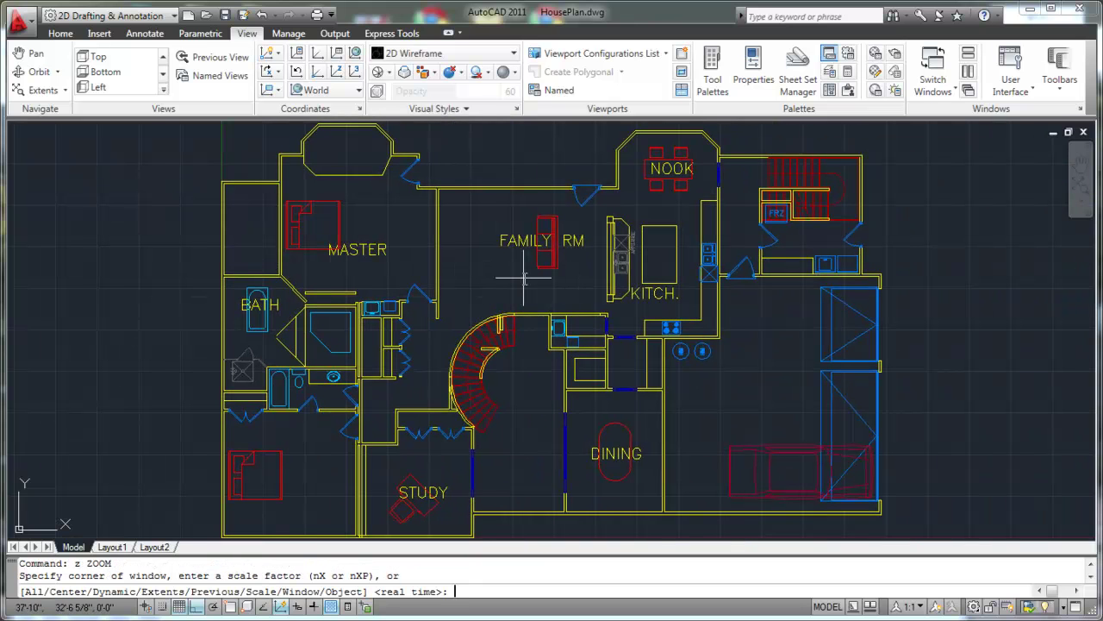
click(488, 267)
click(705, 345)
text(p)
key(Return)
key(Return)
text(w)
key(Return)
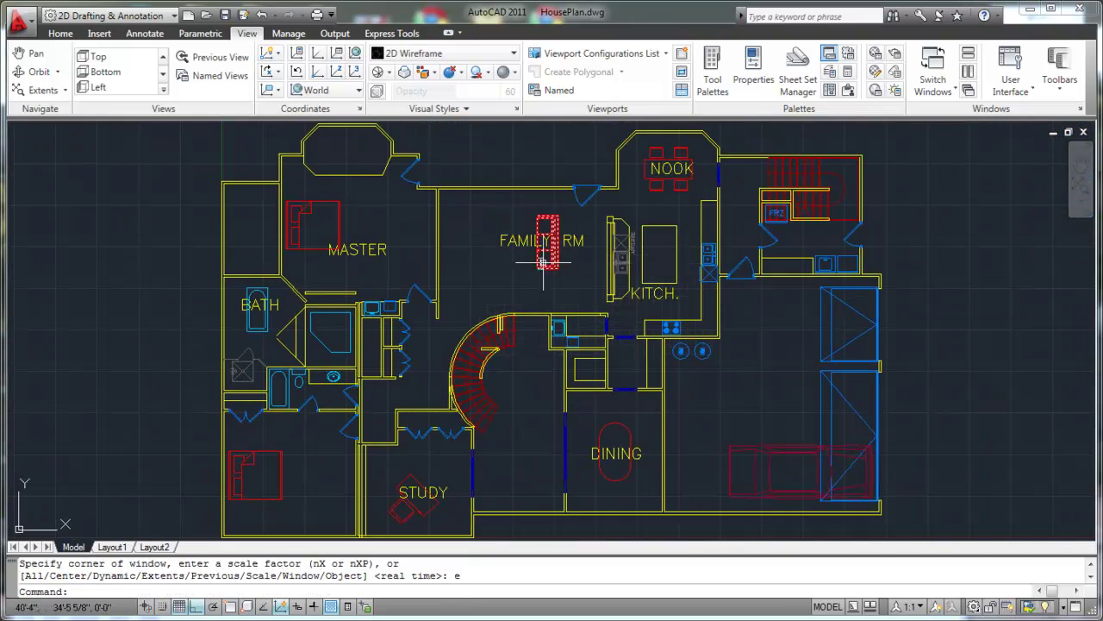
Frame the family room sofa with a zoom window, and go back to the preceding view with the Previous option.
click(494, 188)
click(660, 301)
text(z)
key(Return)
text(p)
key(Return)
Magnify the area beside the bath with a zoom window, and fit the whole plan in view with the Extents option.
text(z)
key(Return)
click(268, 271)
click(395, 343)
text(z)
key(Return)
scroll(466, 310, down, 3)
text(e)
key(Return)
scroll(723, 312, up, 5)
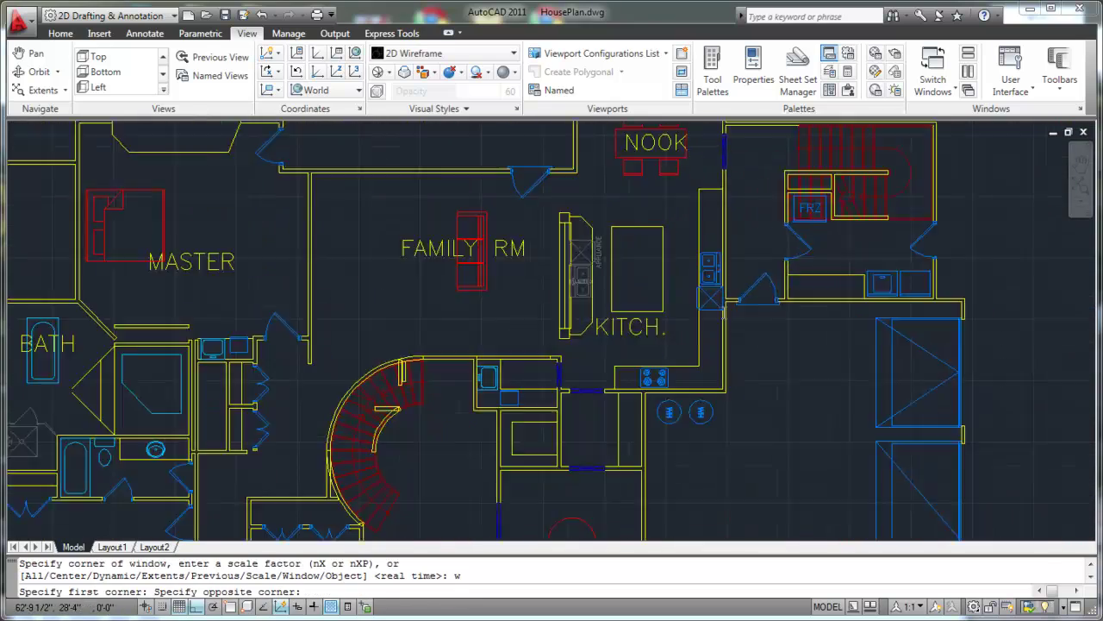
key(Return)
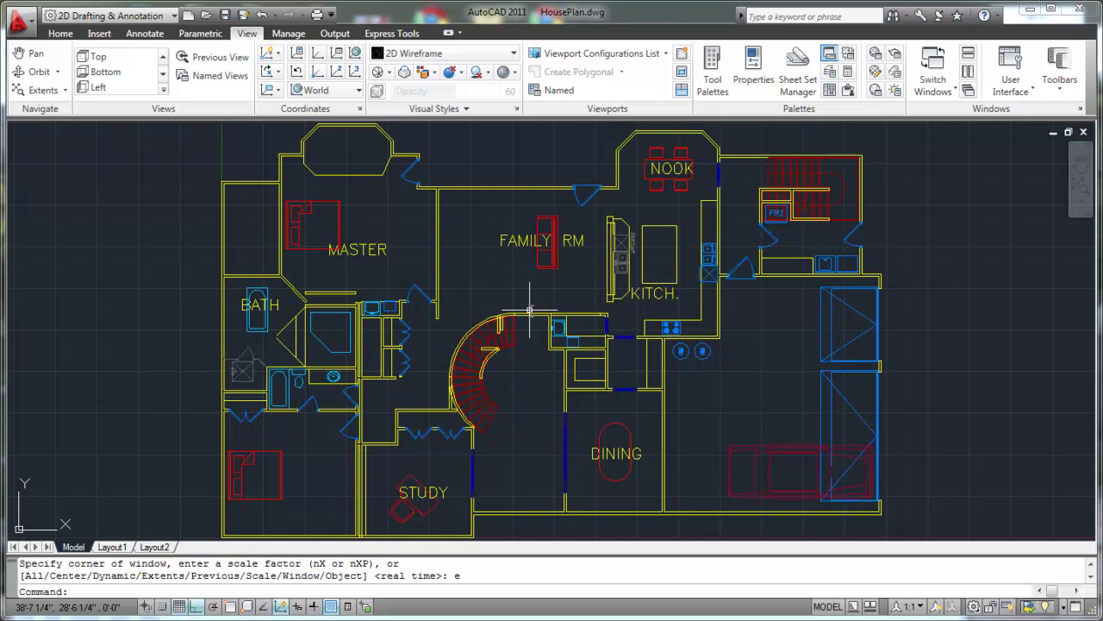
Magnify the kitchen island and sink counter with the ZOOM command's Window option, and refit the plan with Extents.
text(z)
key(Return)
text(w)
key(Return)
click(603, 215)
click(672, 275)
scroll(512, 301, down, 5)
text(z)
key(Return)
text(e)
key(Return)
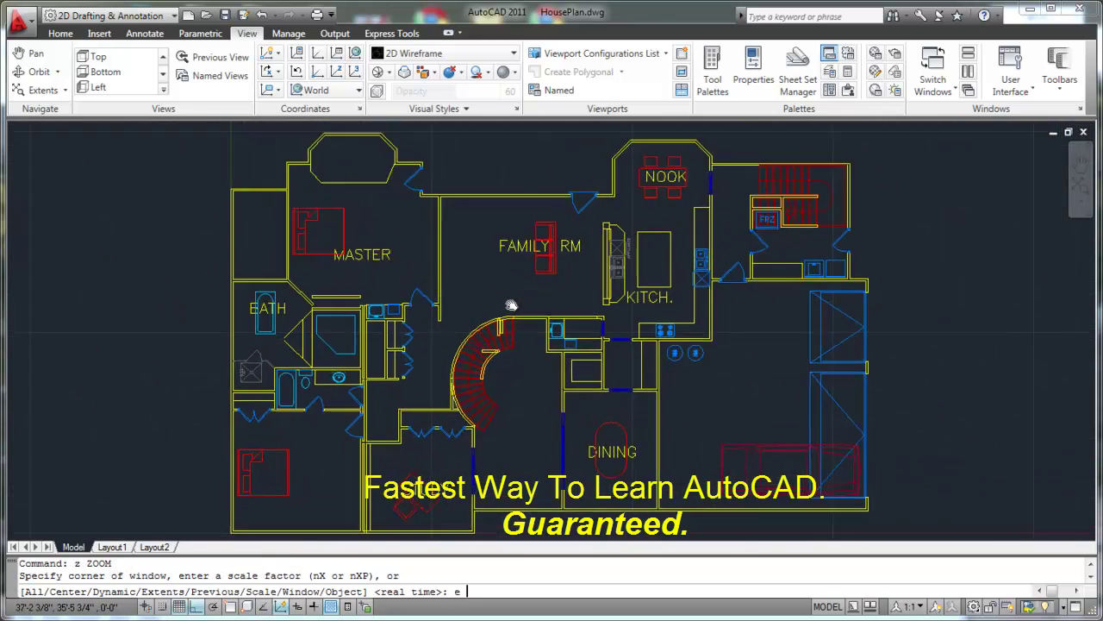